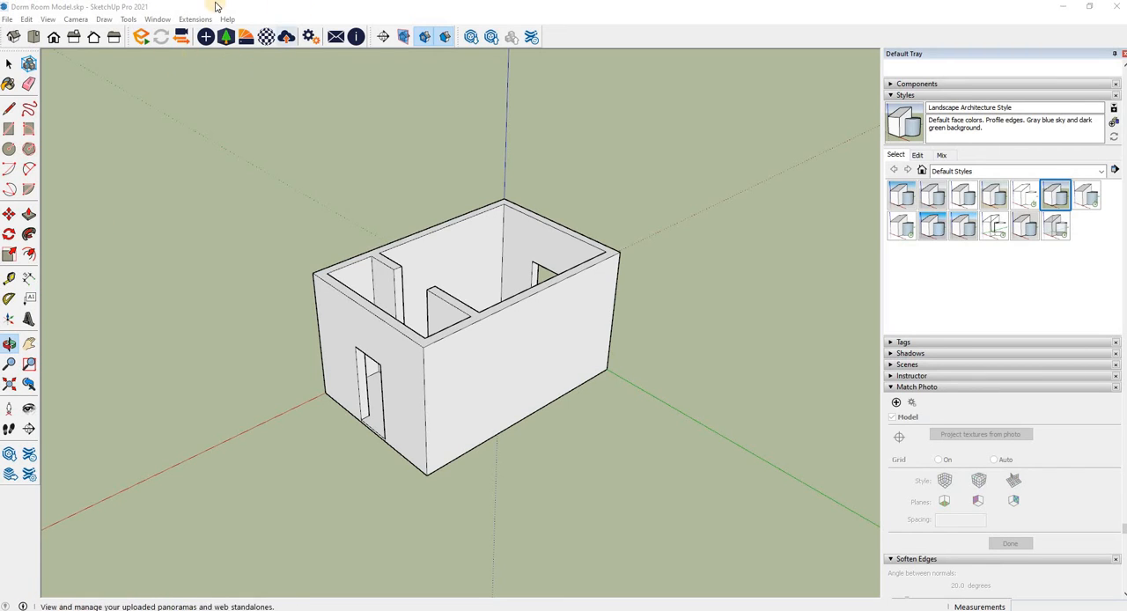
right_click(577, 41)
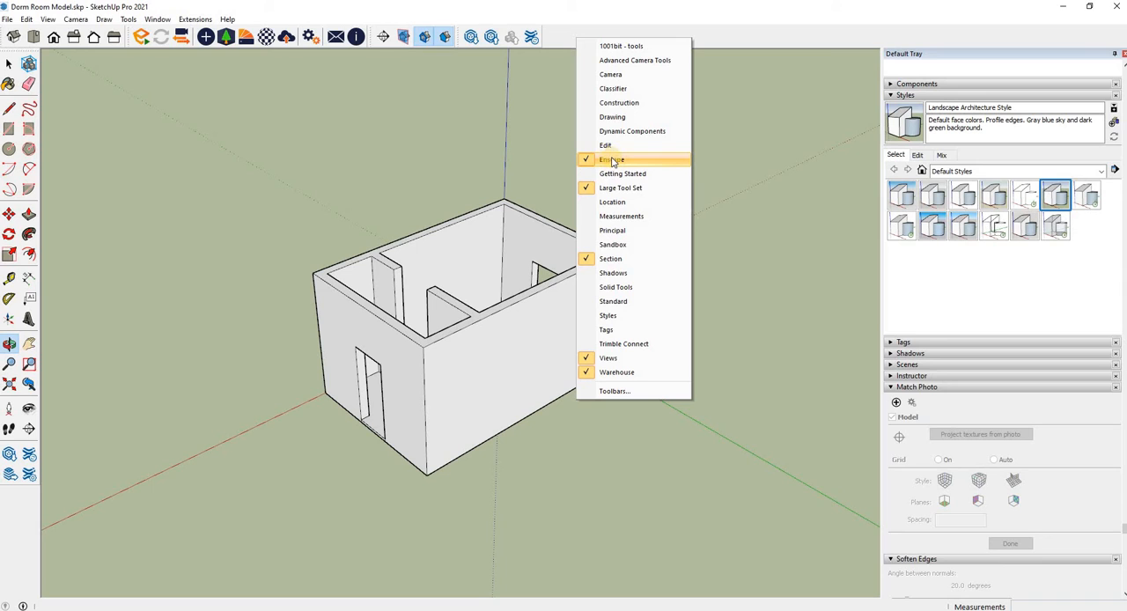
click(554, 17)
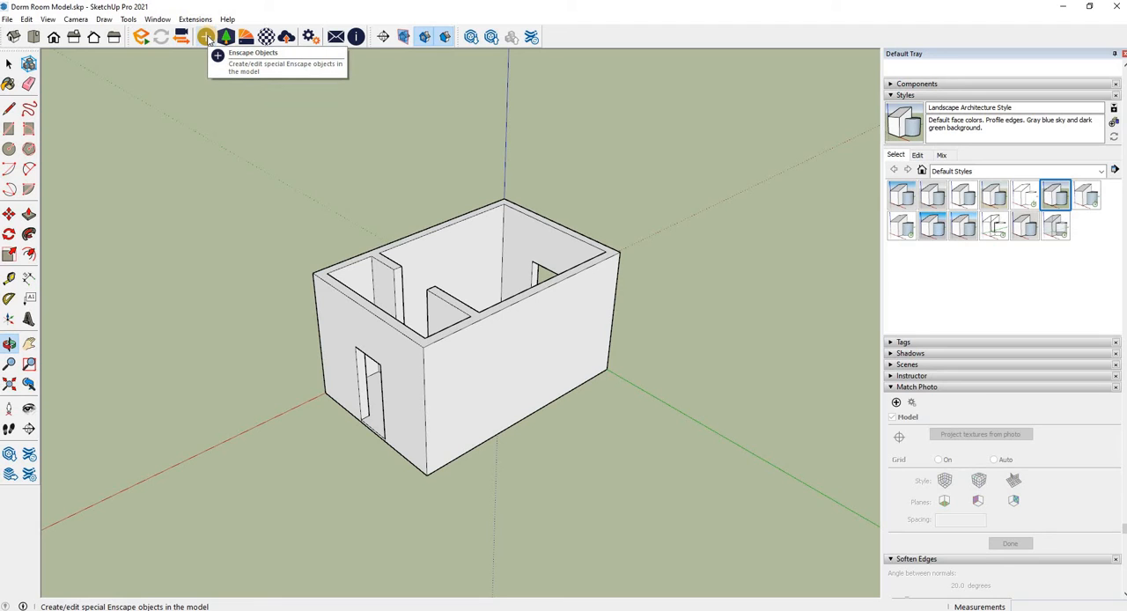
Step: Open Enscape Objects and place a sphere light inside the main room, against the long back wall
click(205, 37)
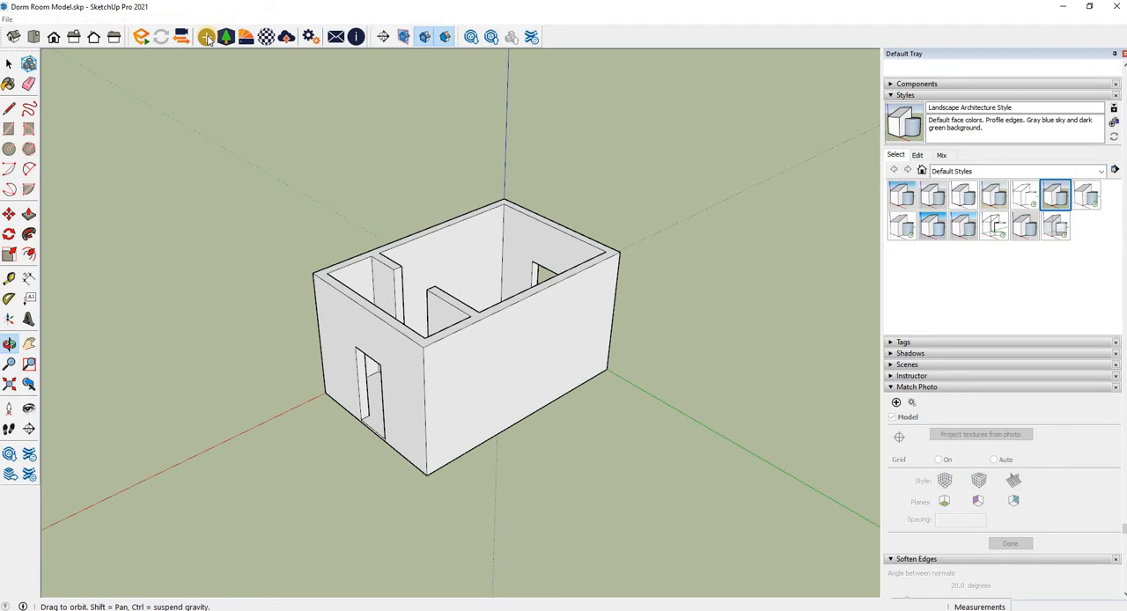
drag(519, 278, 654, 97)
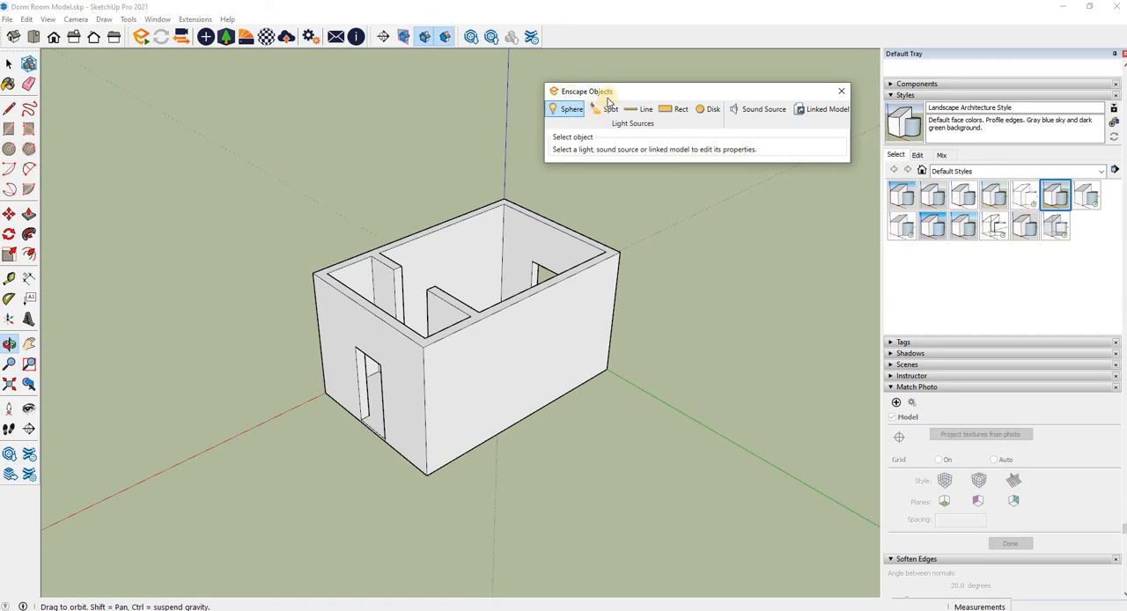
click(563, 109)
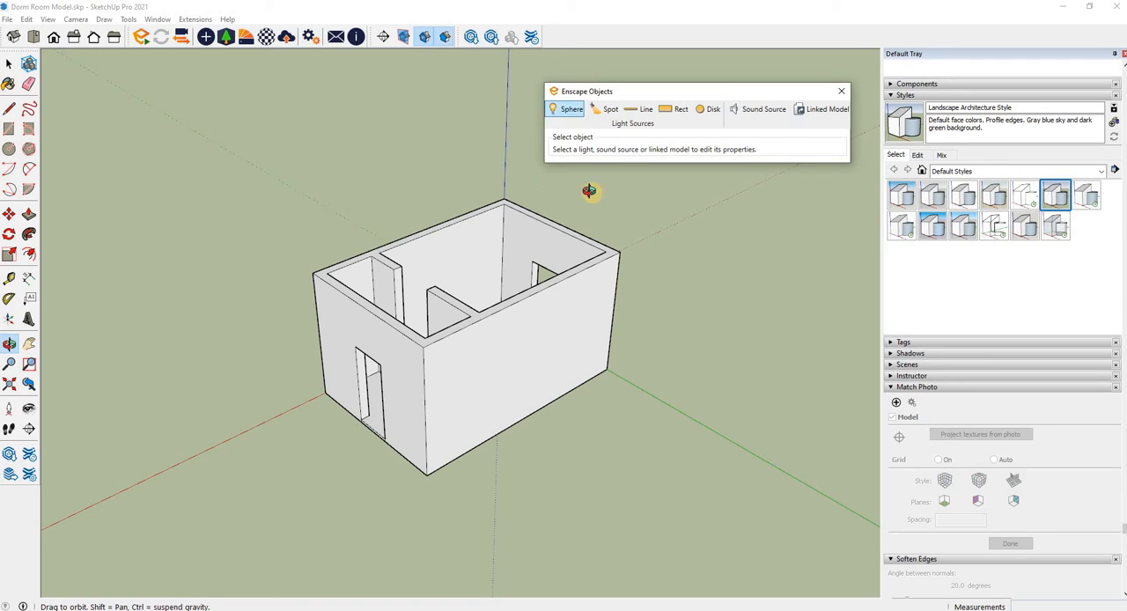
click(566, 112)
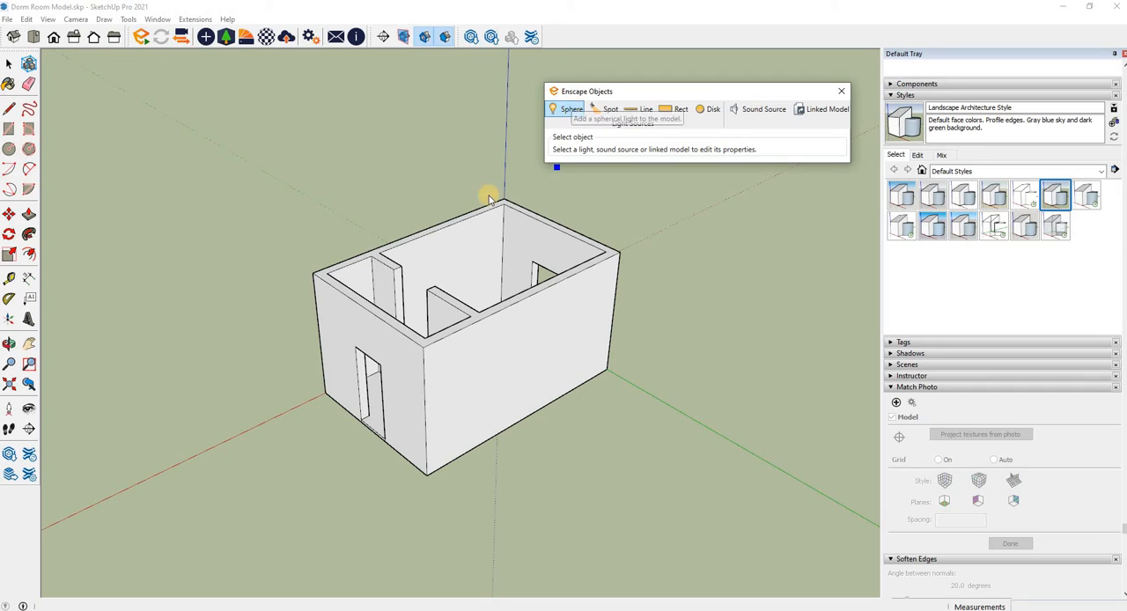
click(469, 240)
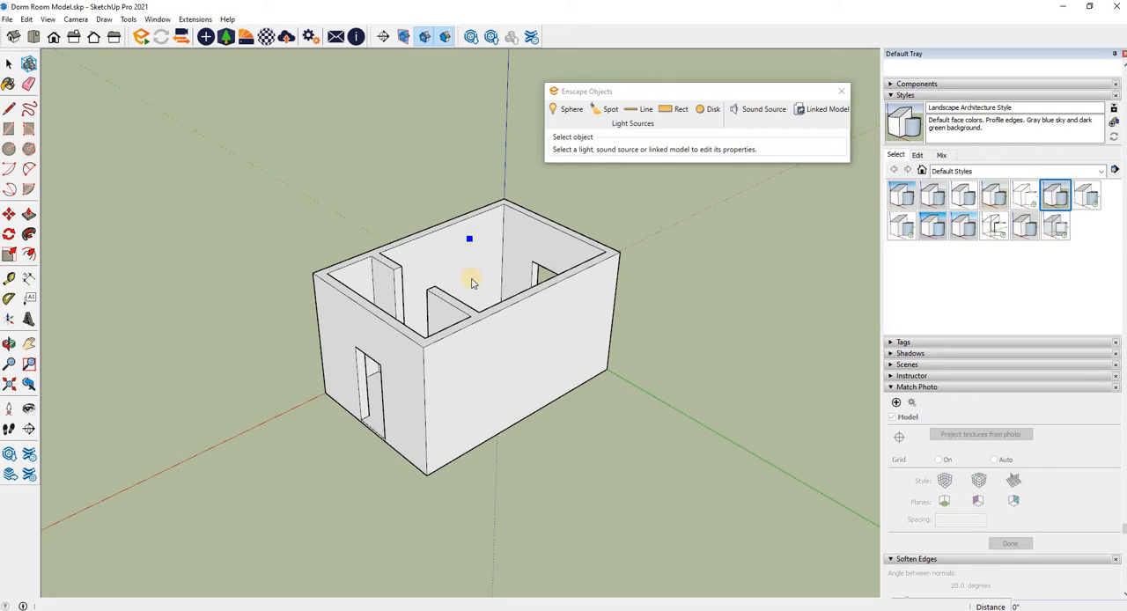
click(471, 274)
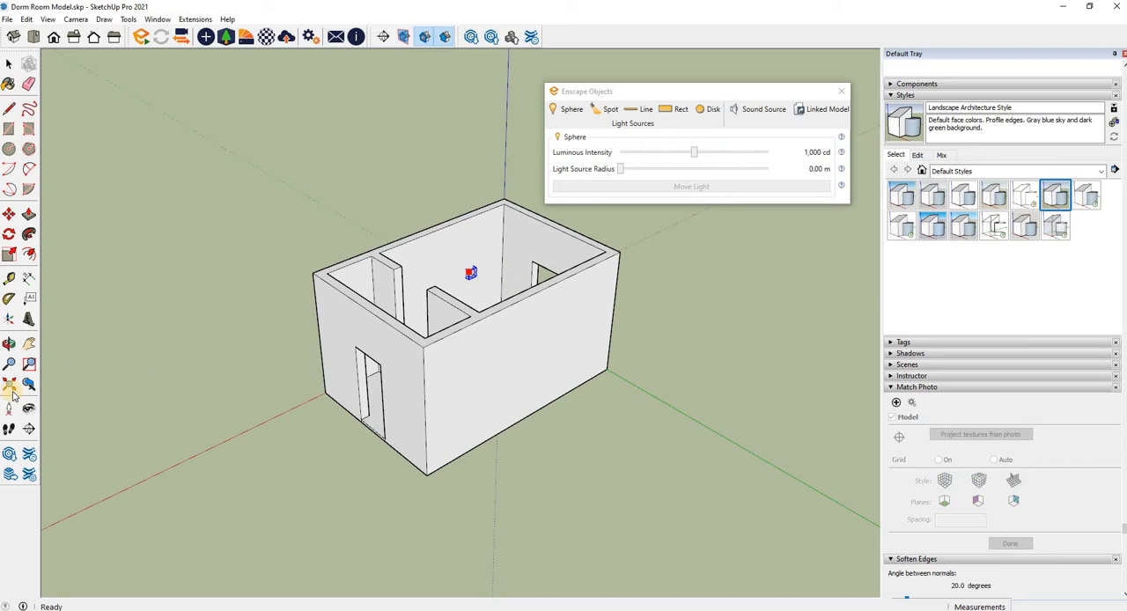
Step: Move the sphere light about 1' 1 3/4" along the green axis, away from the back wall into the room
click(8, 344)
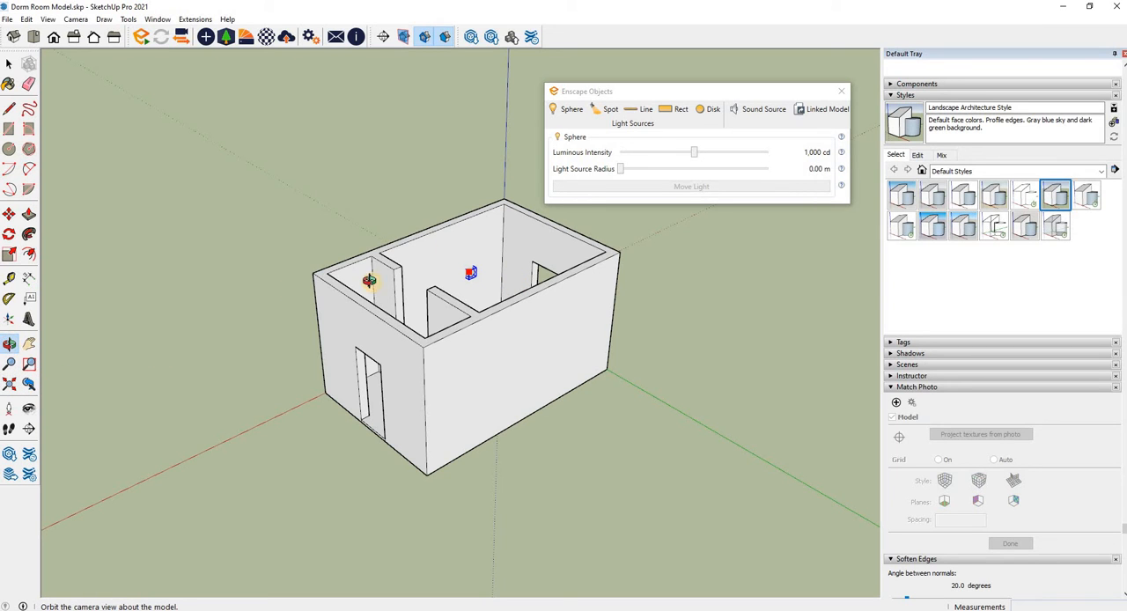
drag(287, 388, 506, 359)
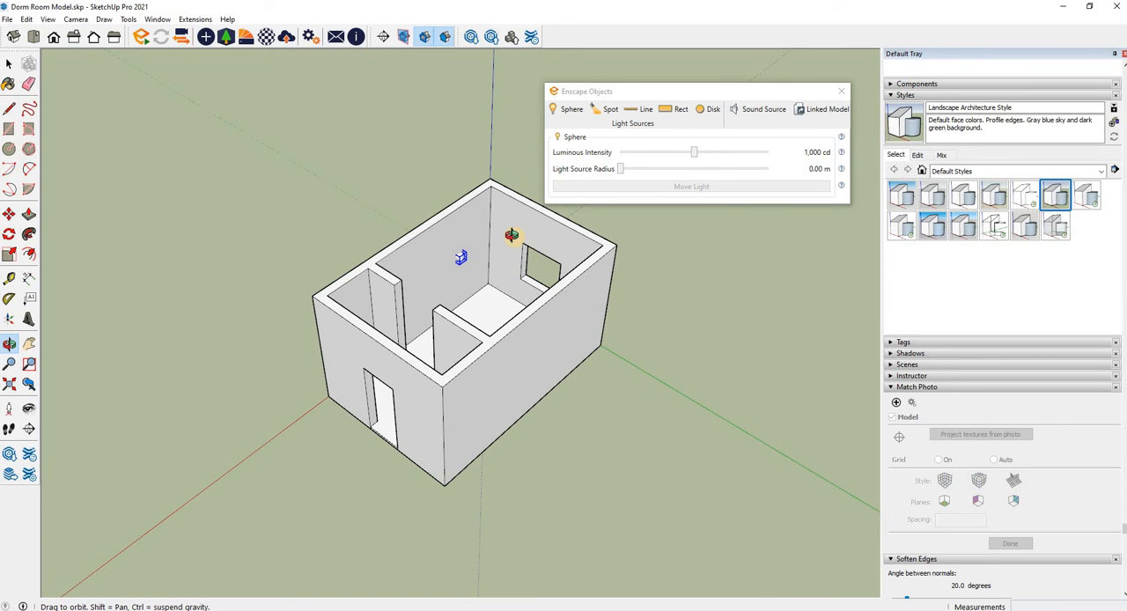
scroll(512, 235, down, 5)
scroll(512, 235, up, 10)
scroll(512, 235, down, 4)
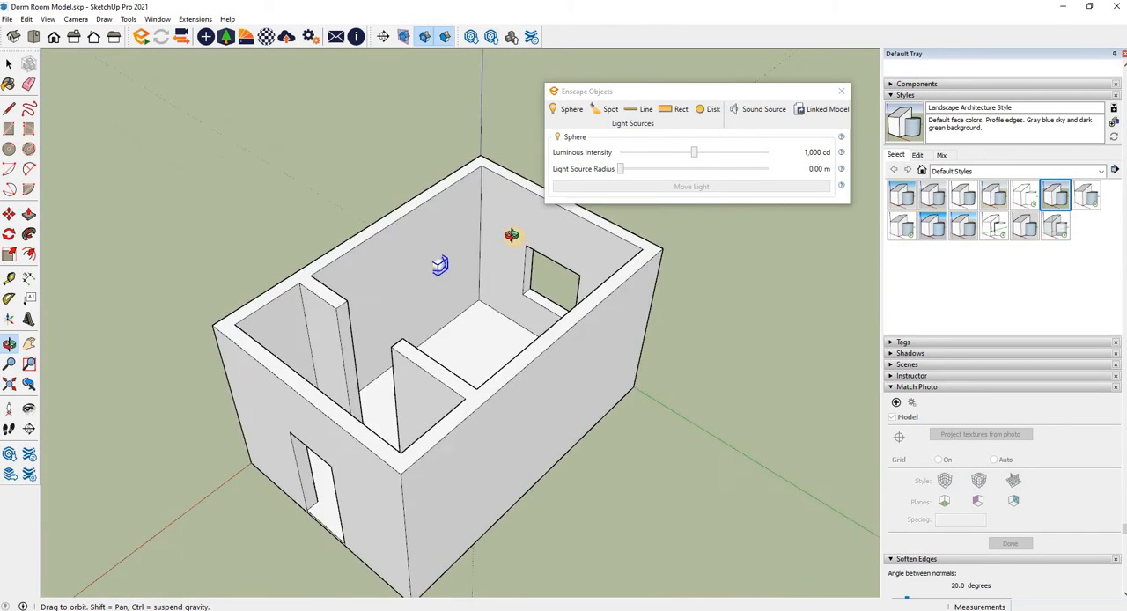
scroll(512, 235, up, 4)
scroll(506, 236, down, 1)
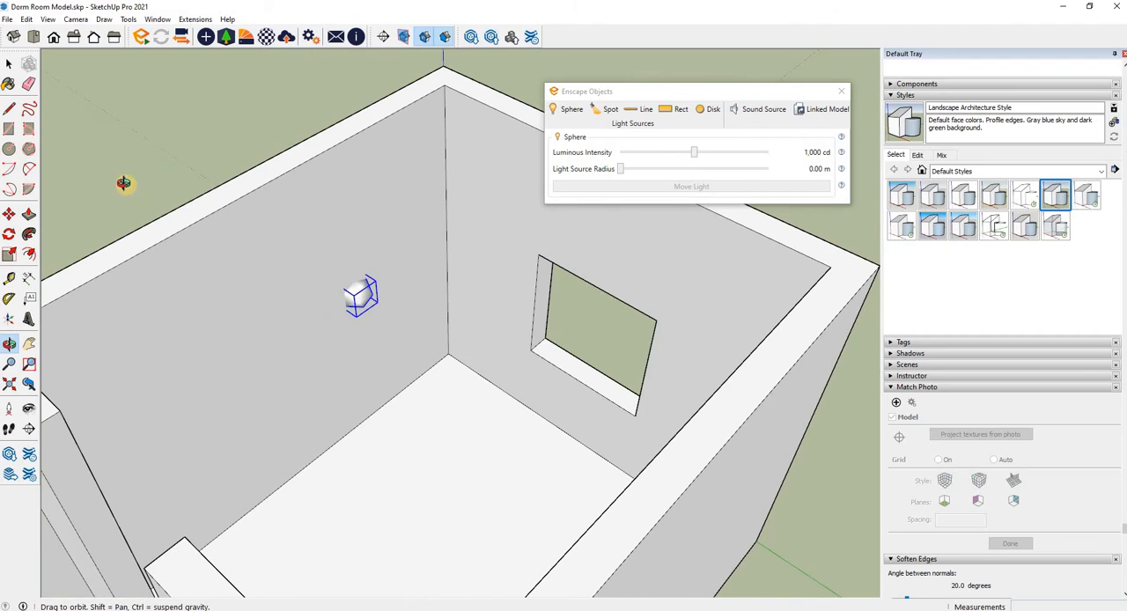
click(8, 214)
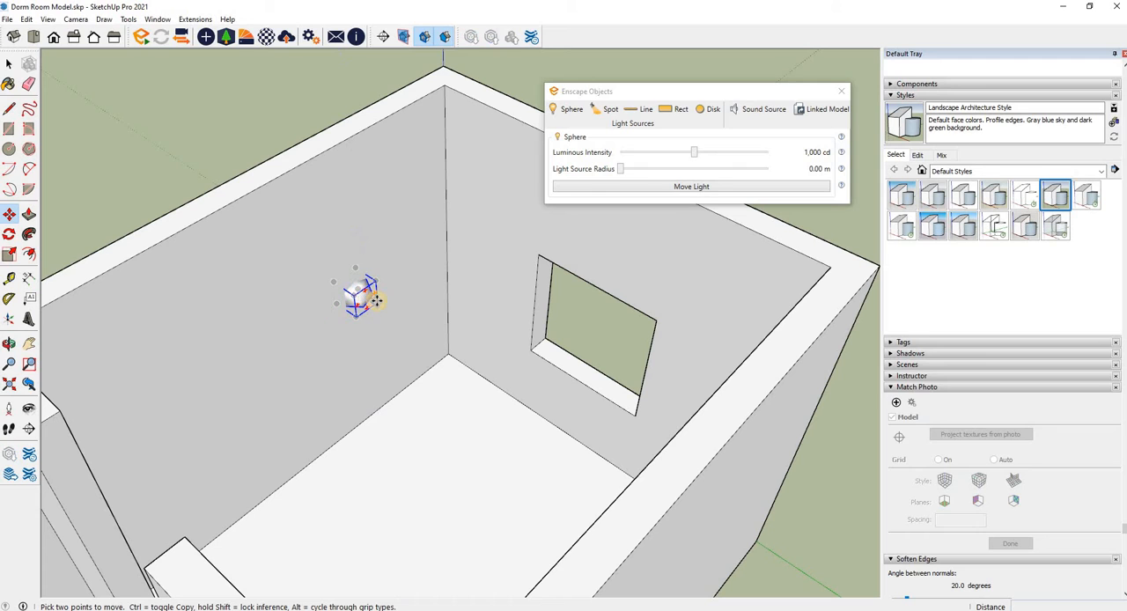
click(376, 302)
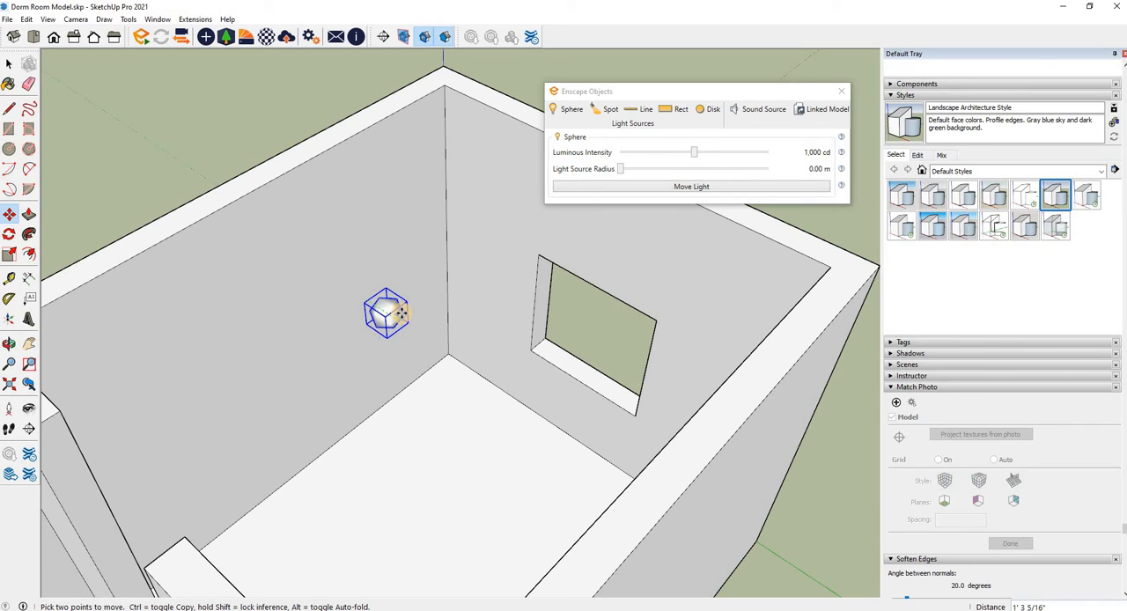
key(Up)
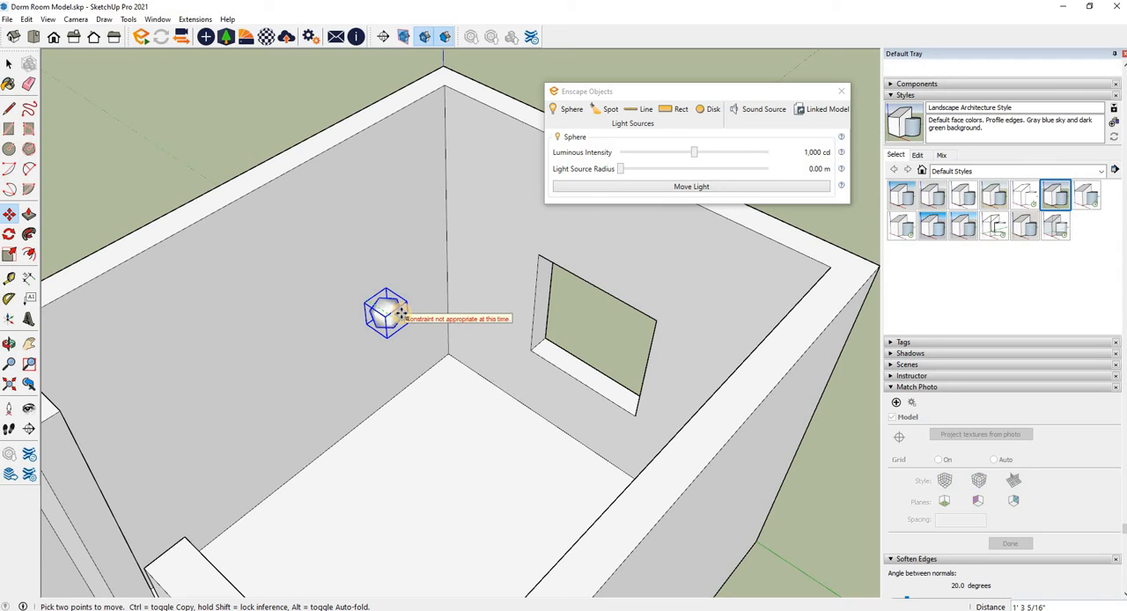
key(Right)
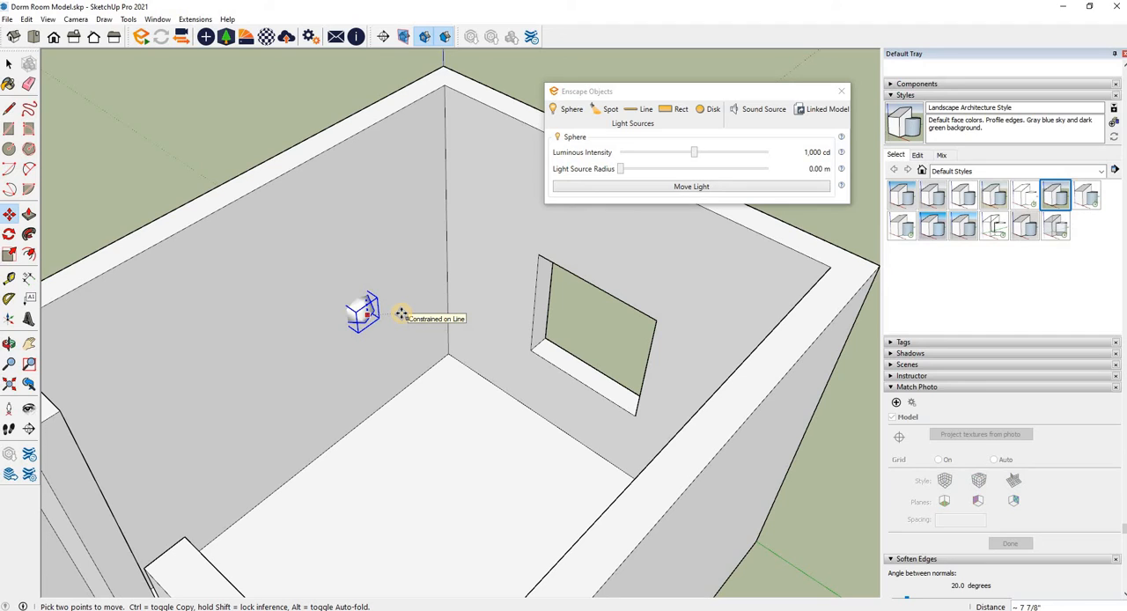
key(Right)
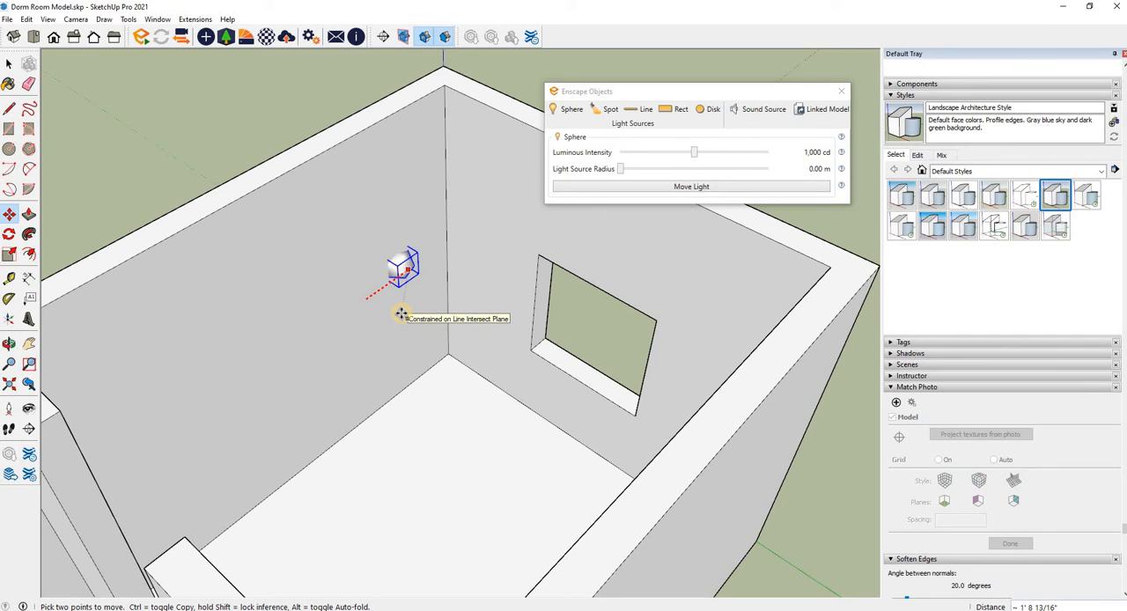
key(Left)
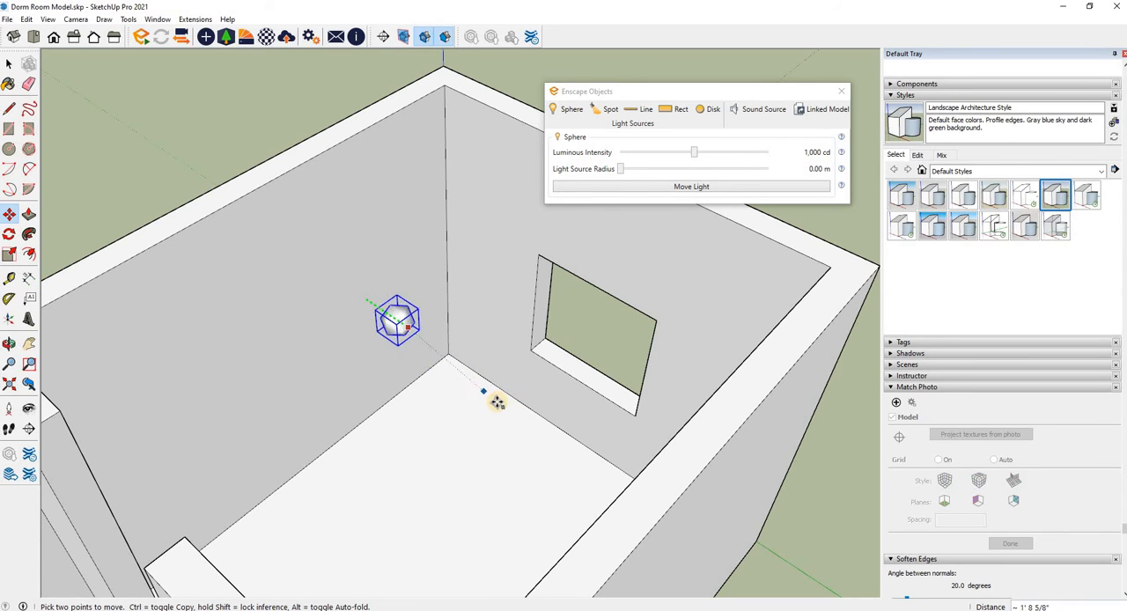
click(391, 322)
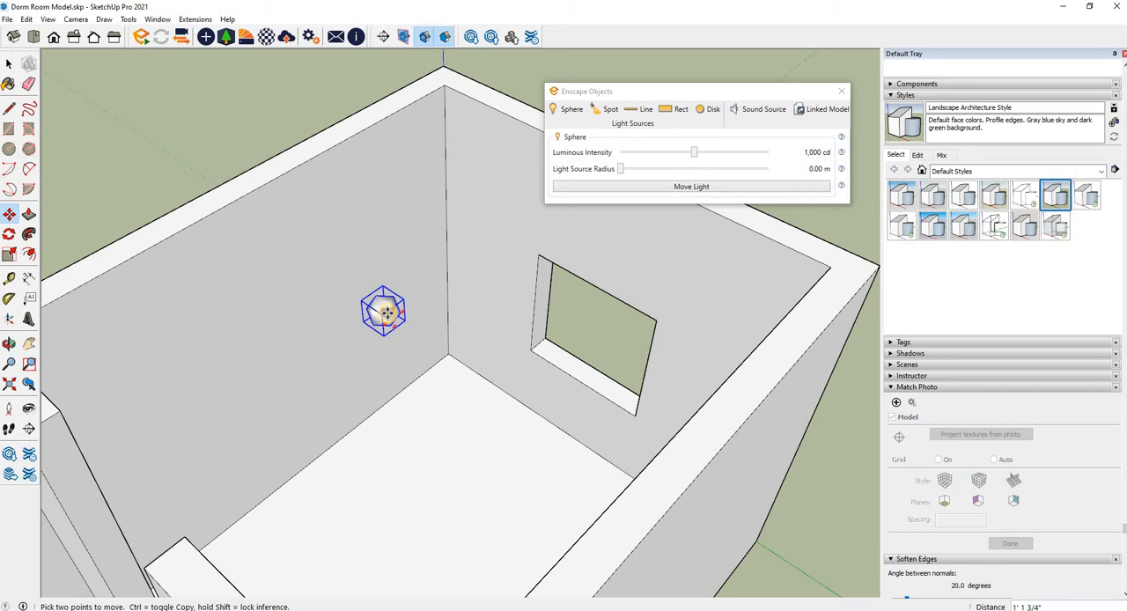
Step: Raise the sphere light straight up by about 4' 3 1/4" along the blue axis
click(388, 313)
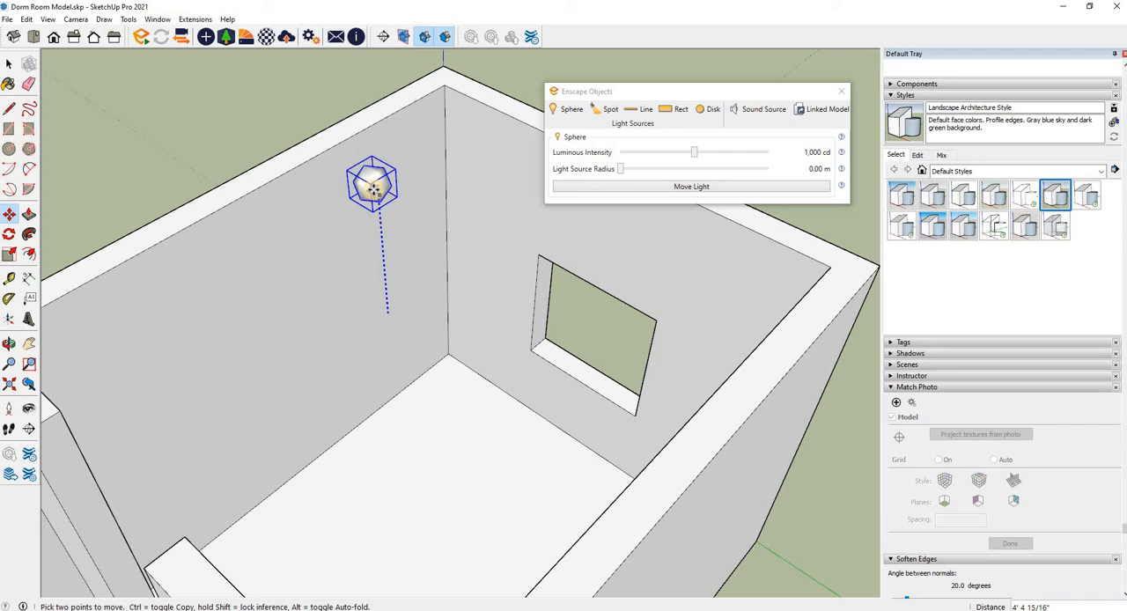
click(373, 190)
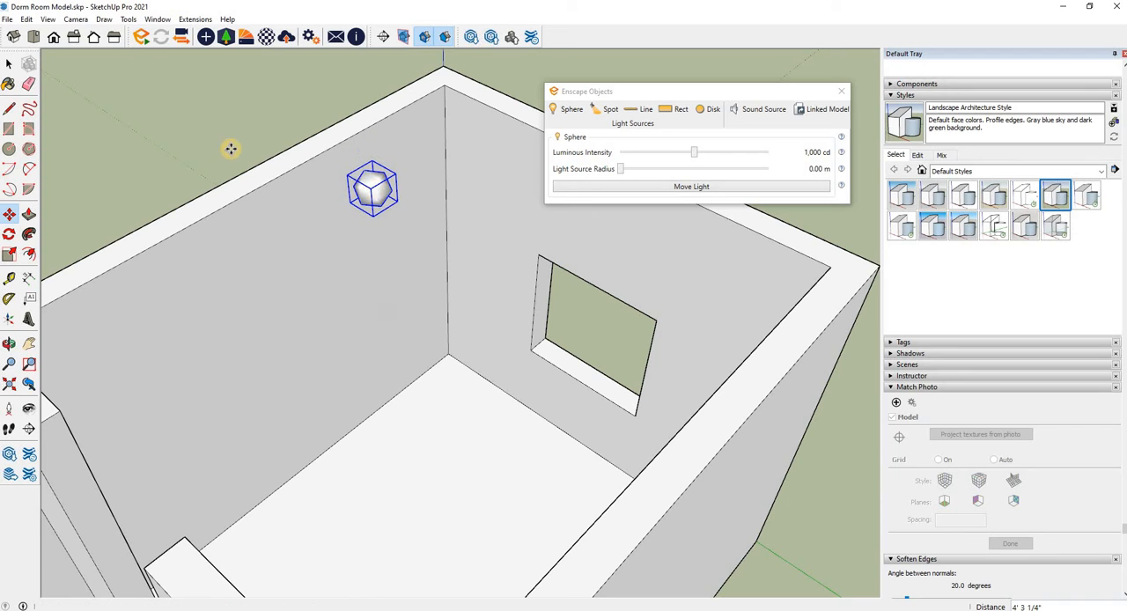
Step: Place an Enscape spot light near the back wall, between the sphere light and the partition, aimed down at the floor
click(8, 344)
drag(423, 212, 408, 350)
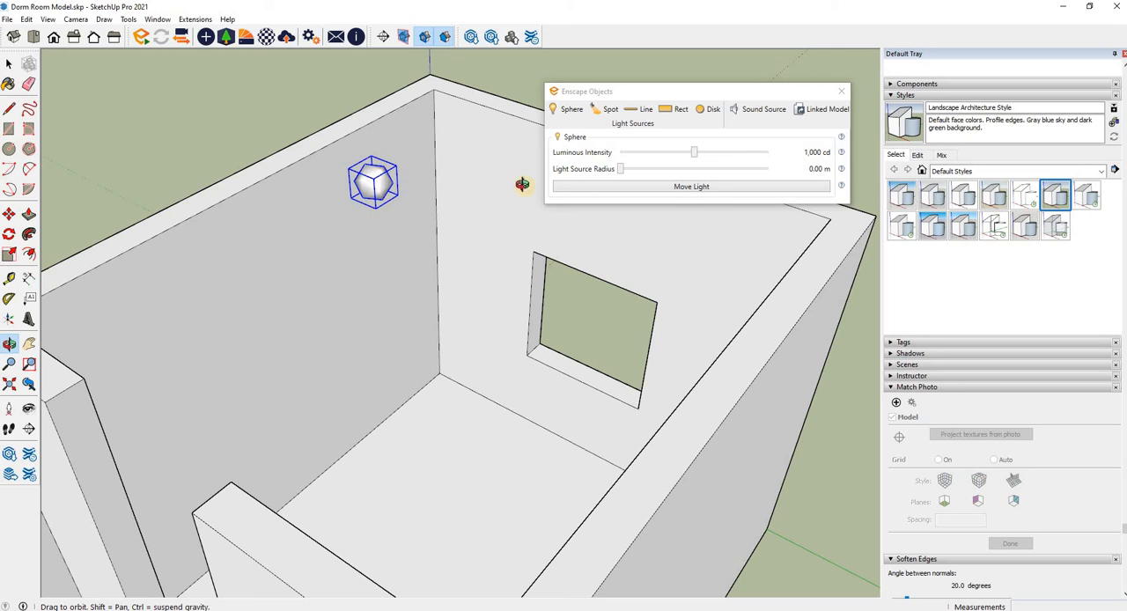
click(601, 108)
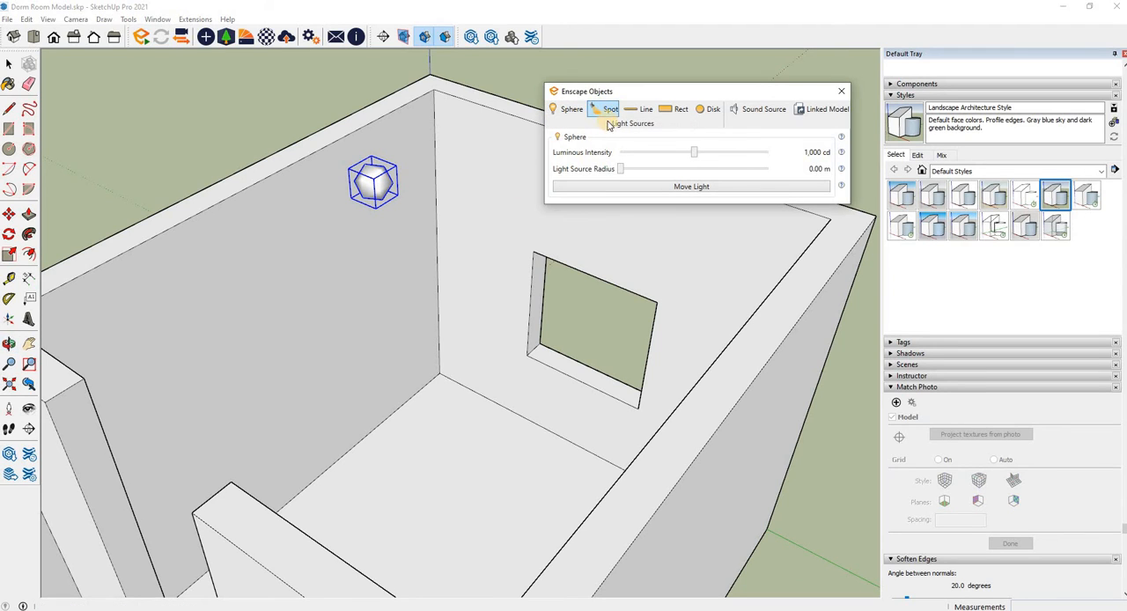
click(340, 263)
click(235, 249)
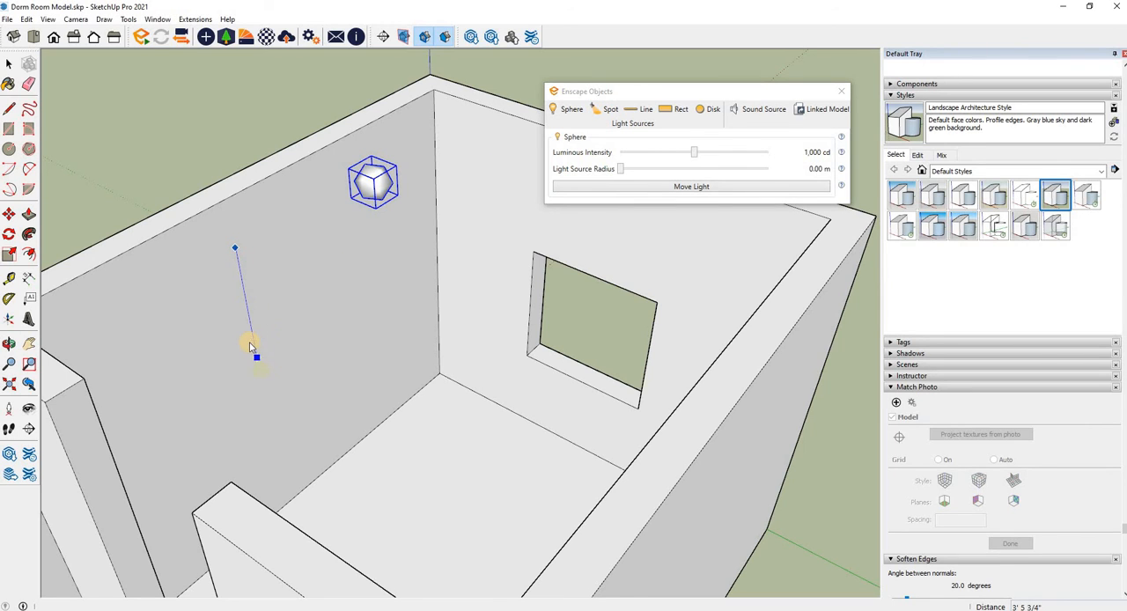
click(260, 355)
click(270, 406)
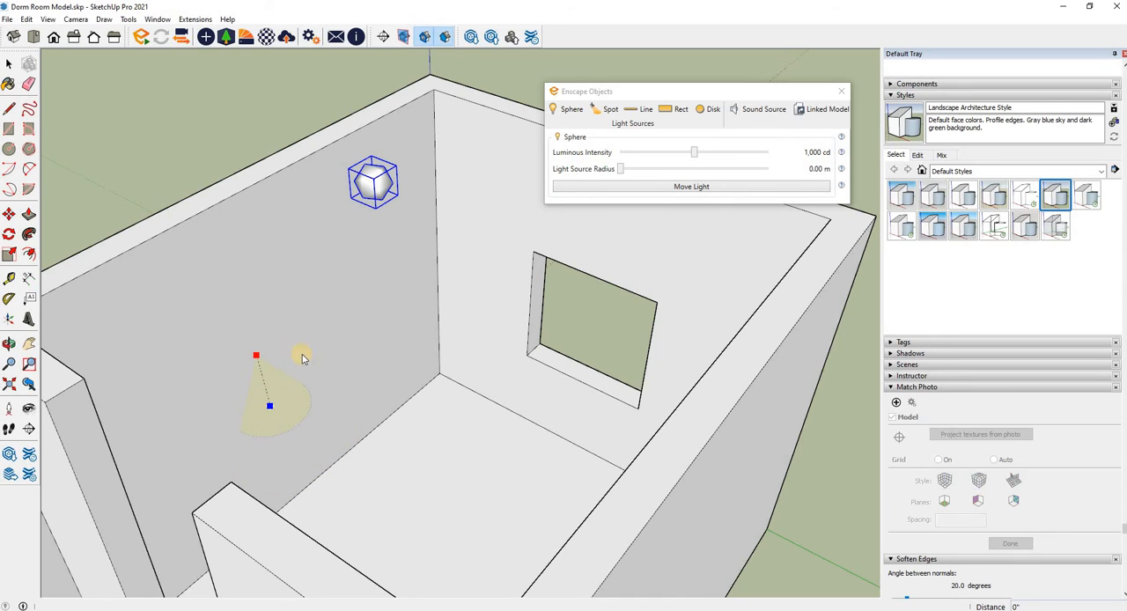
click(281, 445)
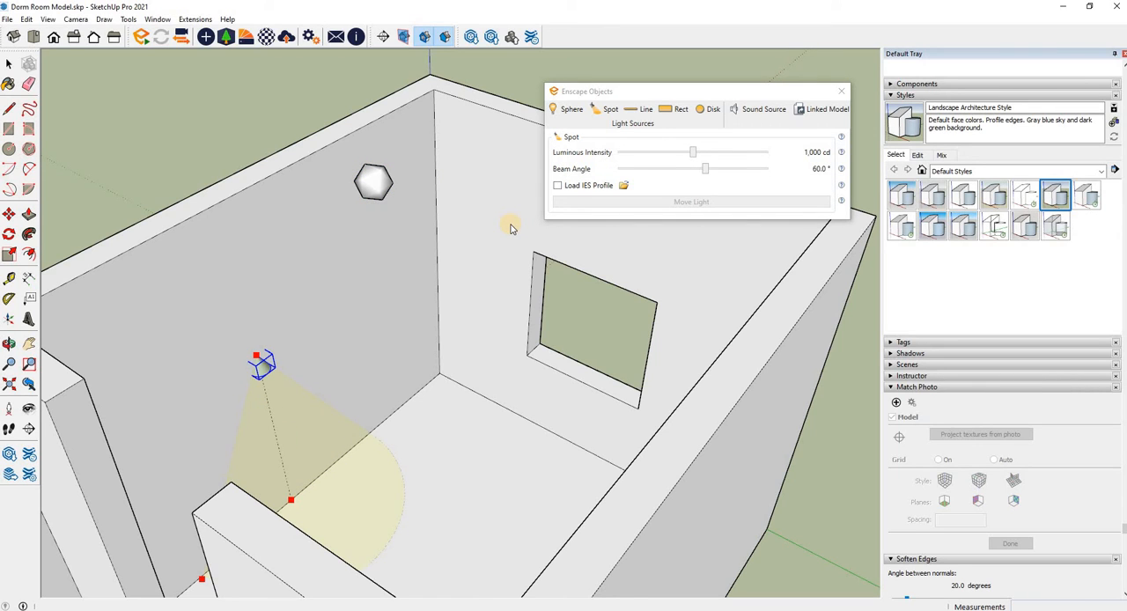
Step: Raise the spot light straight up by about 3' 10 1/2" along the blue axis
click(9, 214)
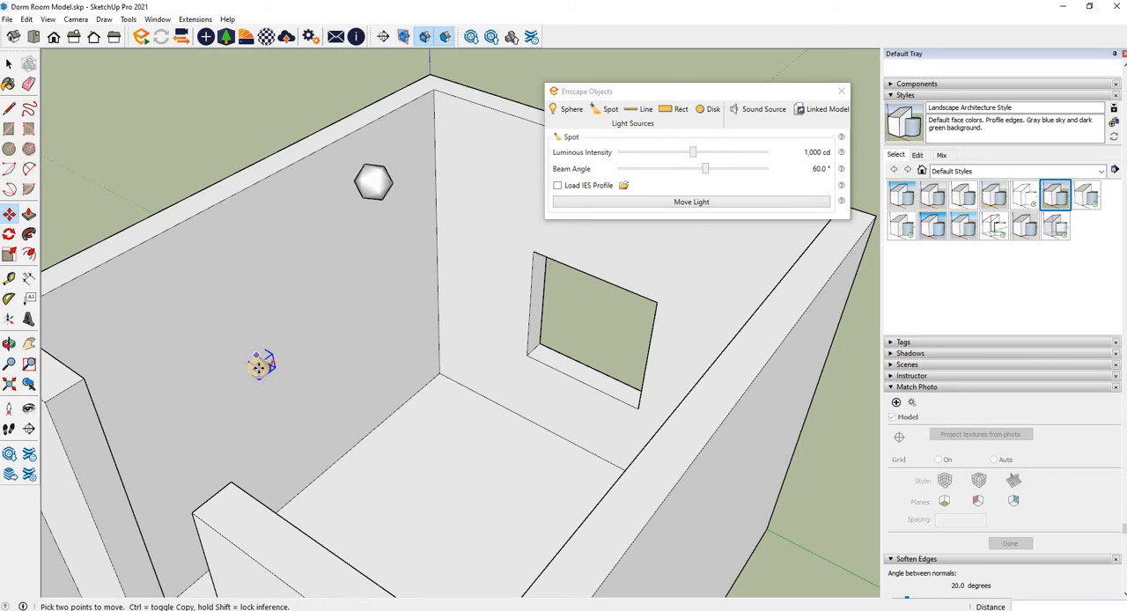
click(259, 367)
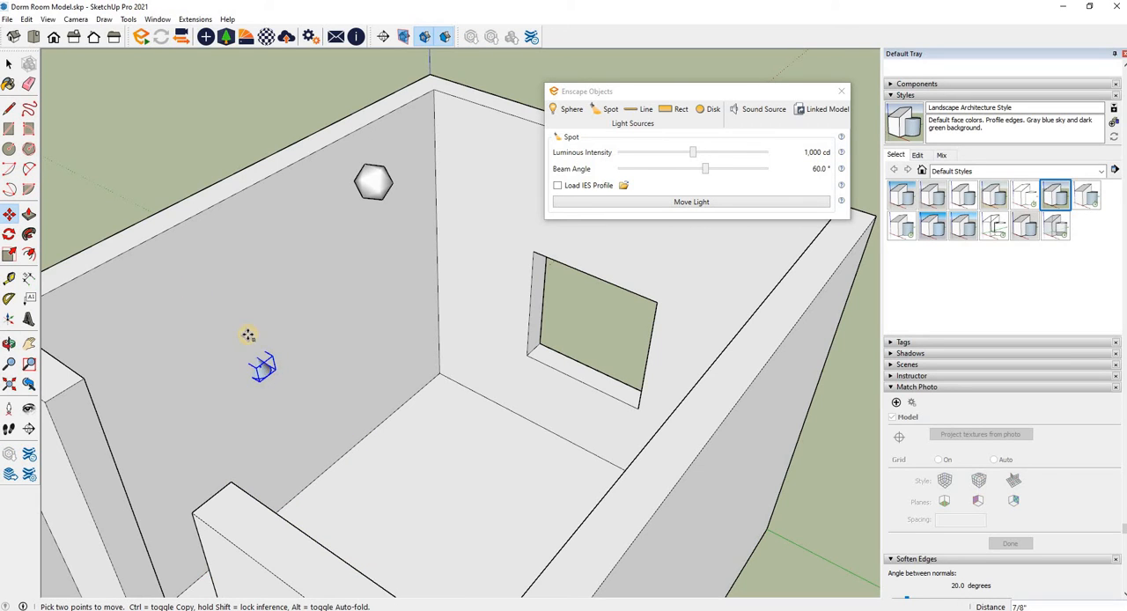
click(223, 245)
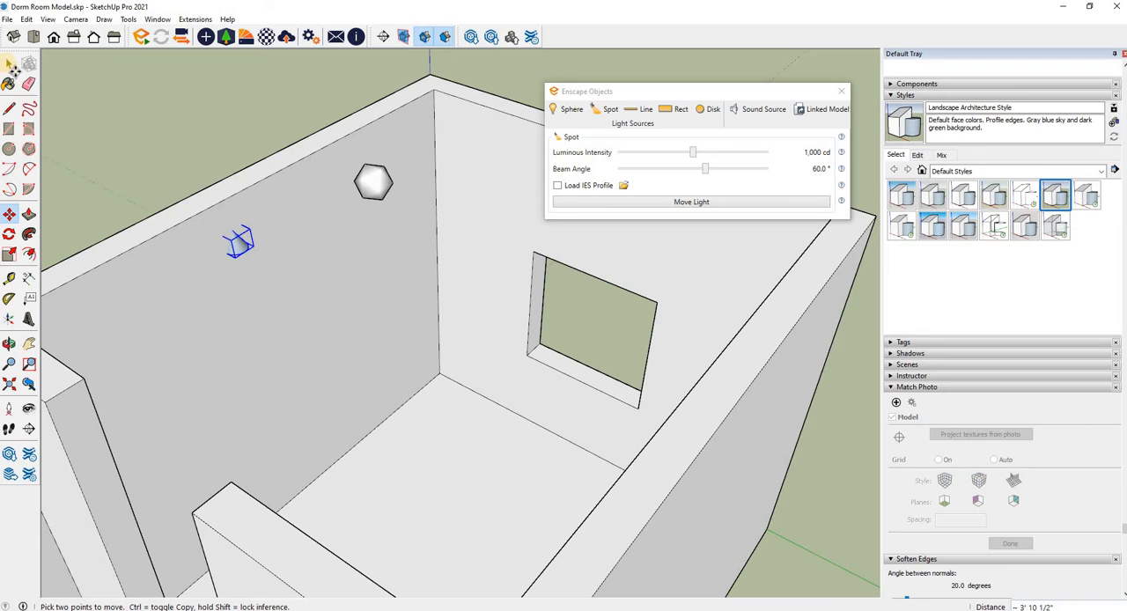
click(9, 63)
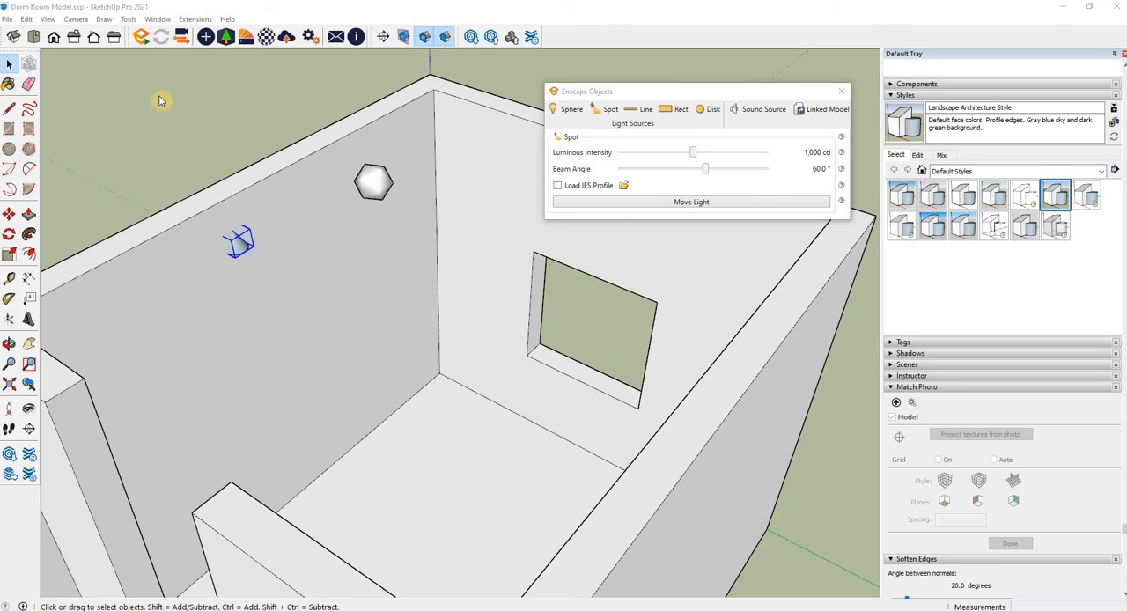
Step: Start the Enscape live render of the dorm room and inspect the lit interior from above
click(141, 36)
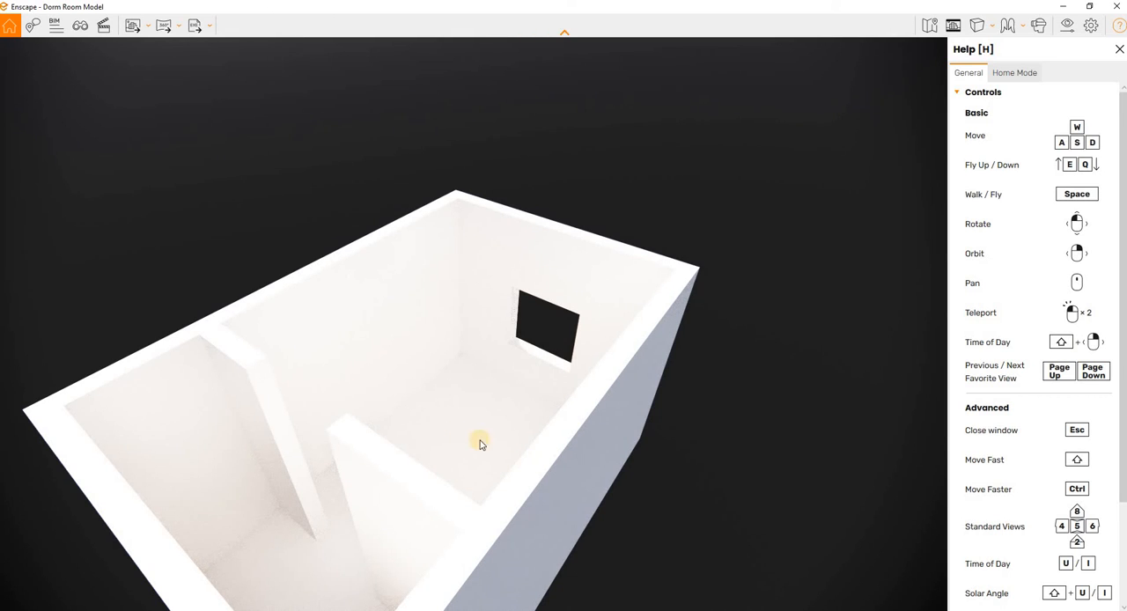
drag(499, 445, 499, 443)
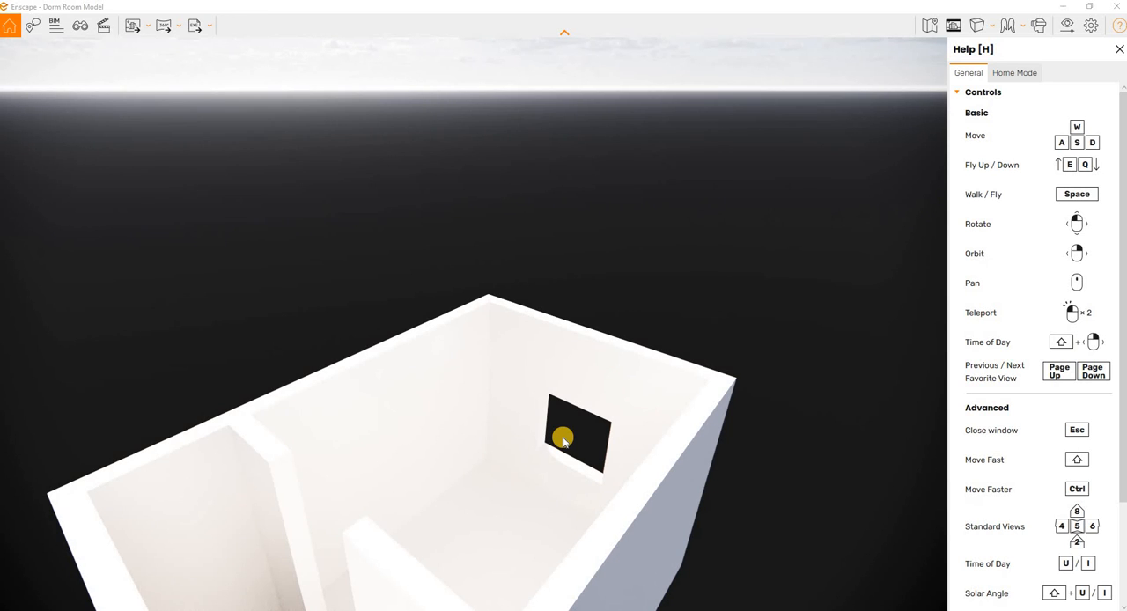
scroll(564, 442, down, 8)
scroll(564, 442, up, 4)
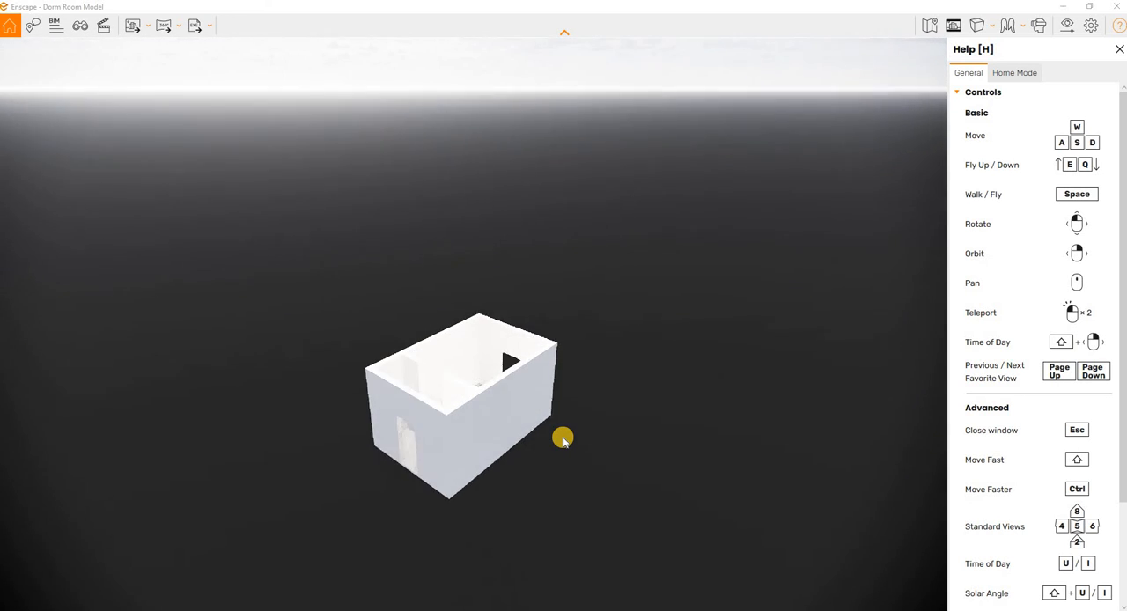
scroll(564, 440, up, 4)
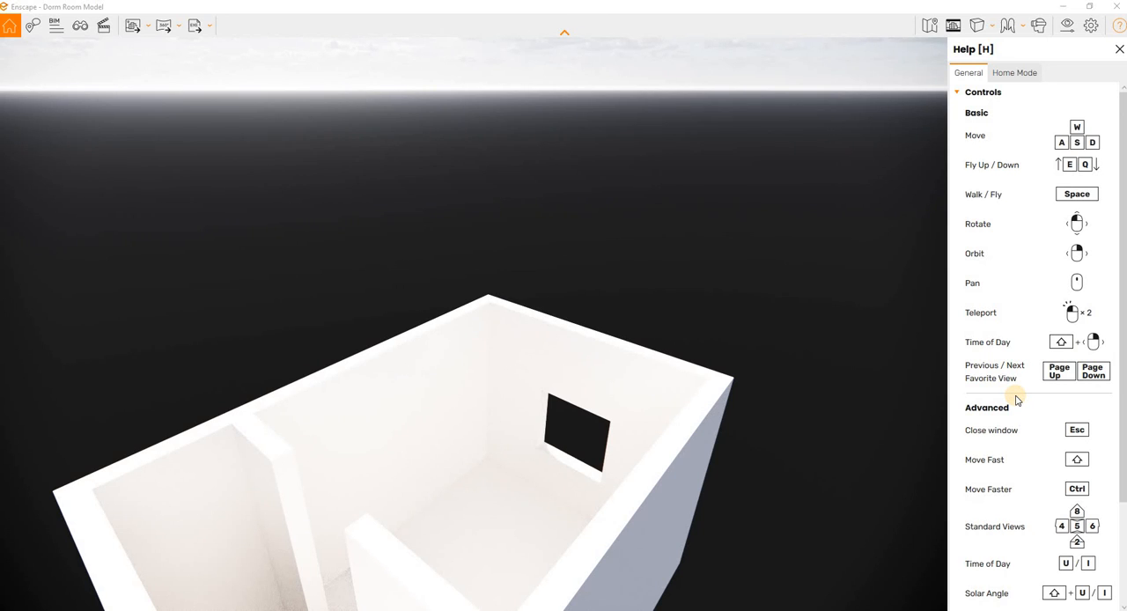
click(746, 319)
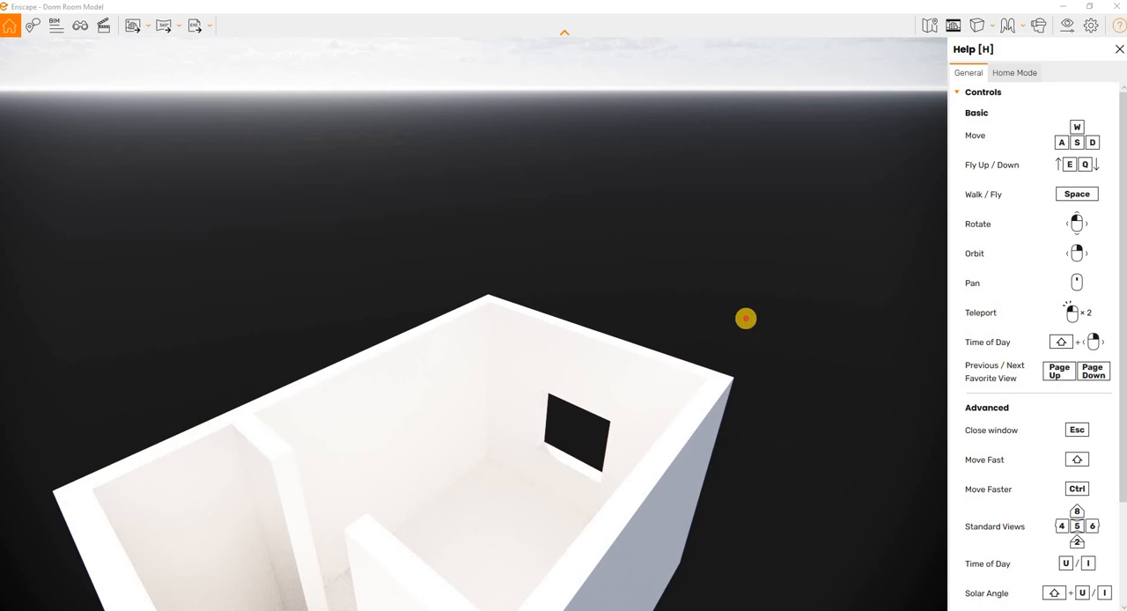
drag(746, 319, 746, 321)
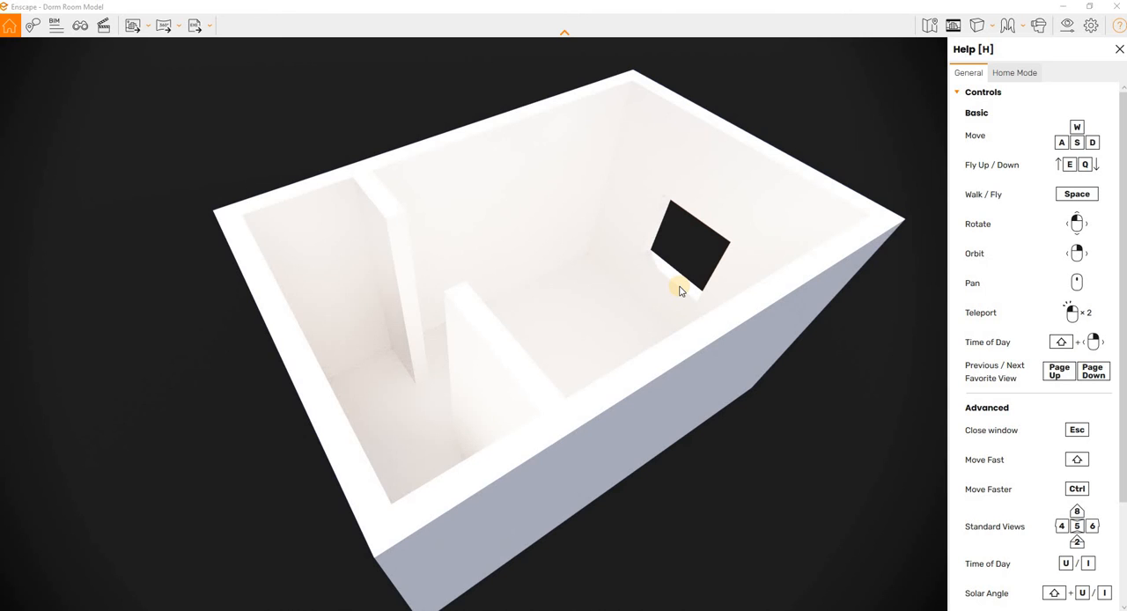
Step: Examine the dorm room from outside and above in the Enscape render at different distances and angles
scroll(679, 289, down, 5)
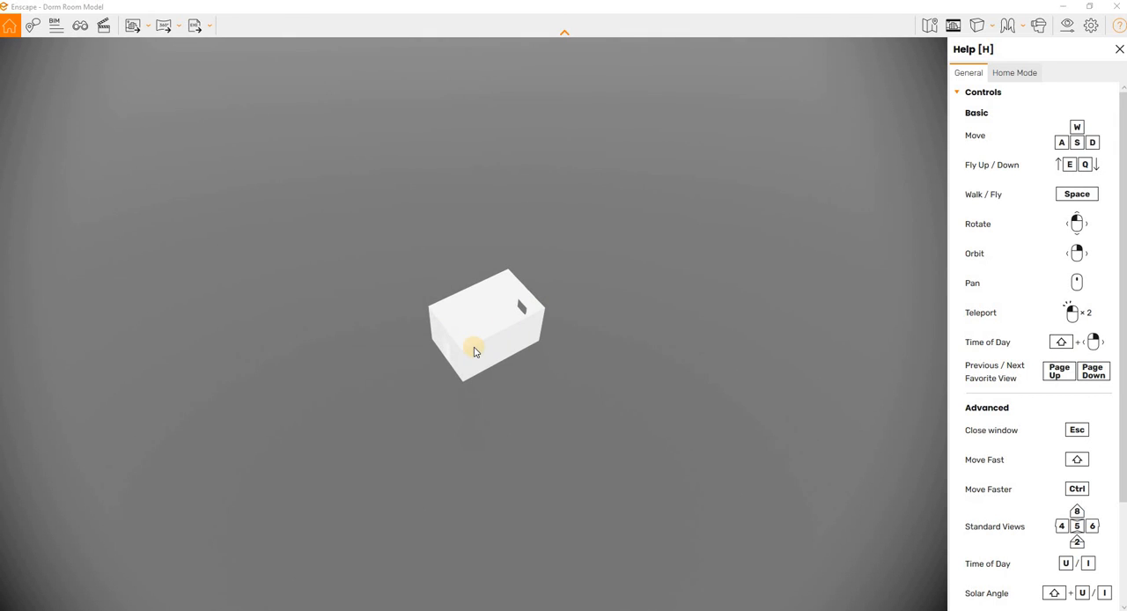
double_click(467, 282)
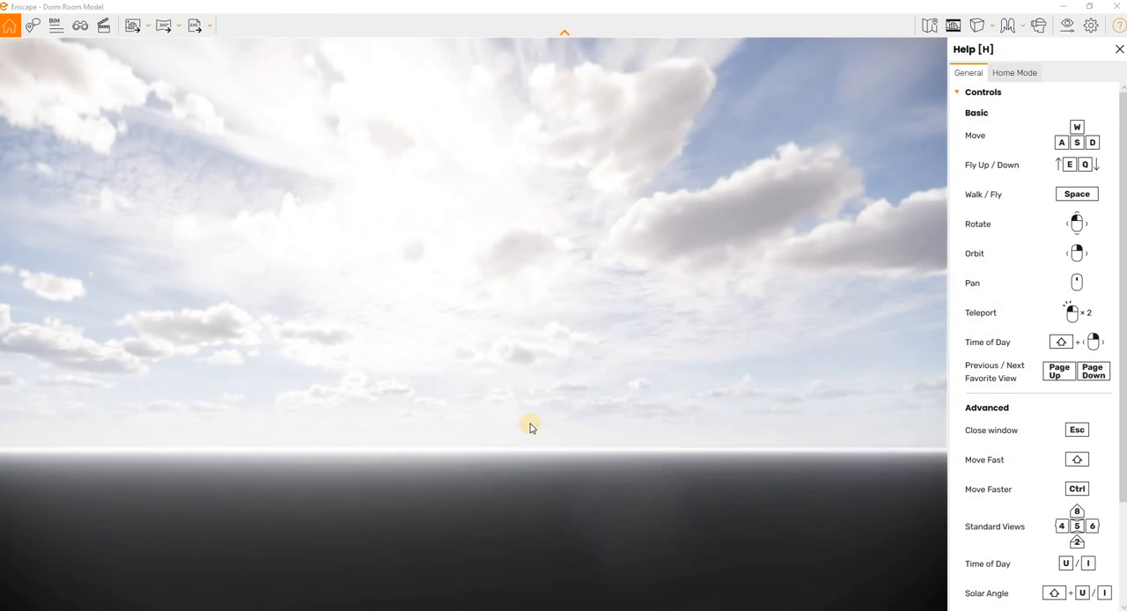
drag(533, 368, 533, 368)
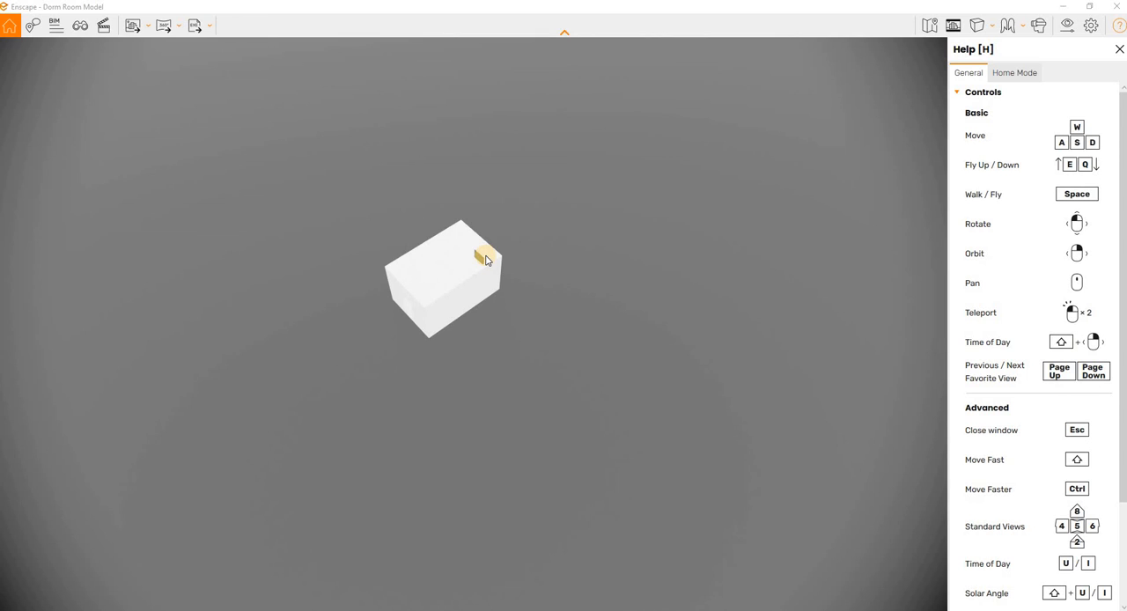
scroll(485, 257, up, 5)
scroll(485, 256, down, 6)
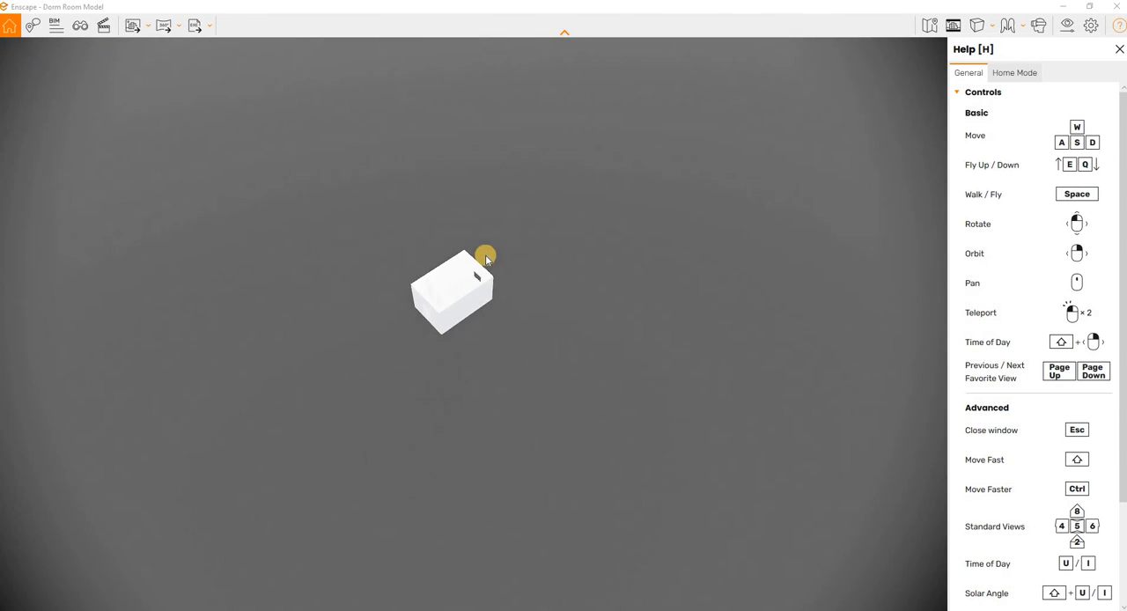
scroll(486, 258, up, 3)
scroll(485, 258, up, 4)
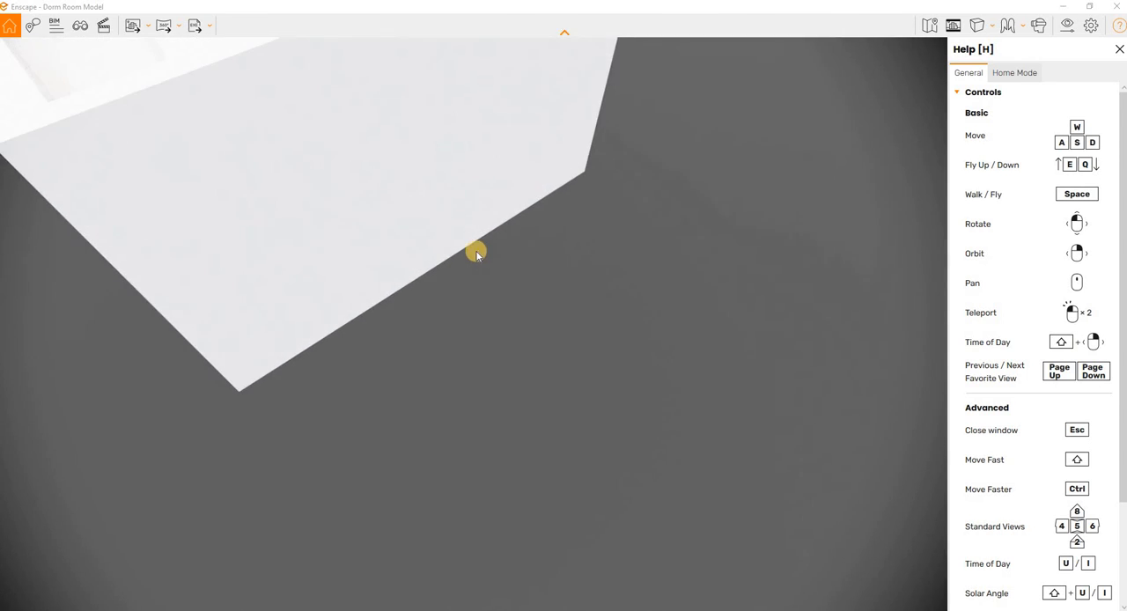
drag(451, 213, 451, 213)
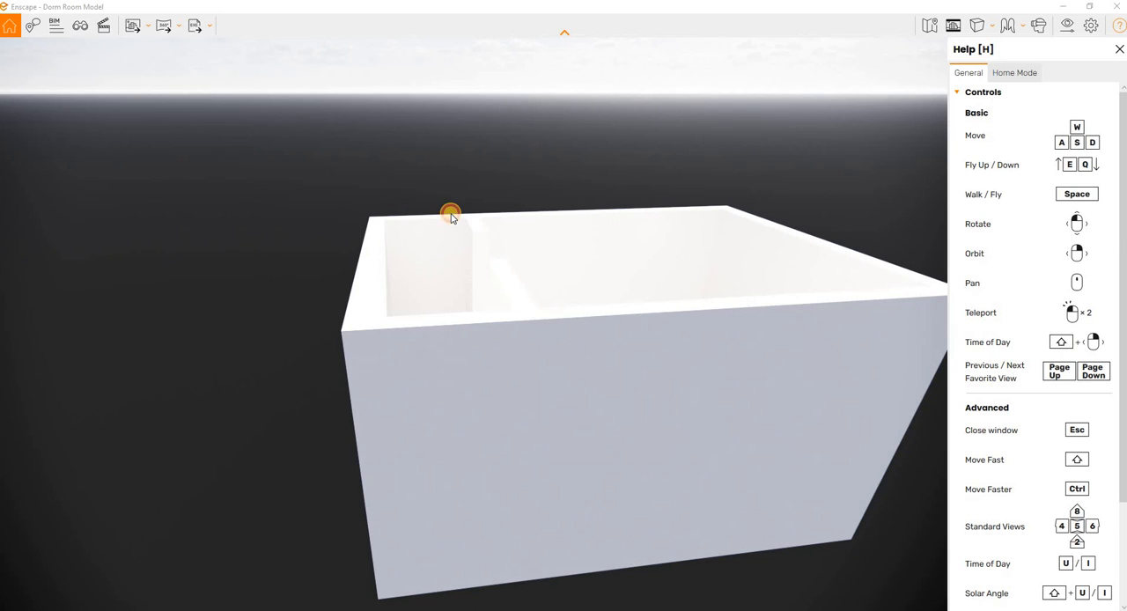
Step: Shift the render's time of day to a dark sky after sunset, keeping the room in view
shift+right_drag(451, 214, 451, 214)
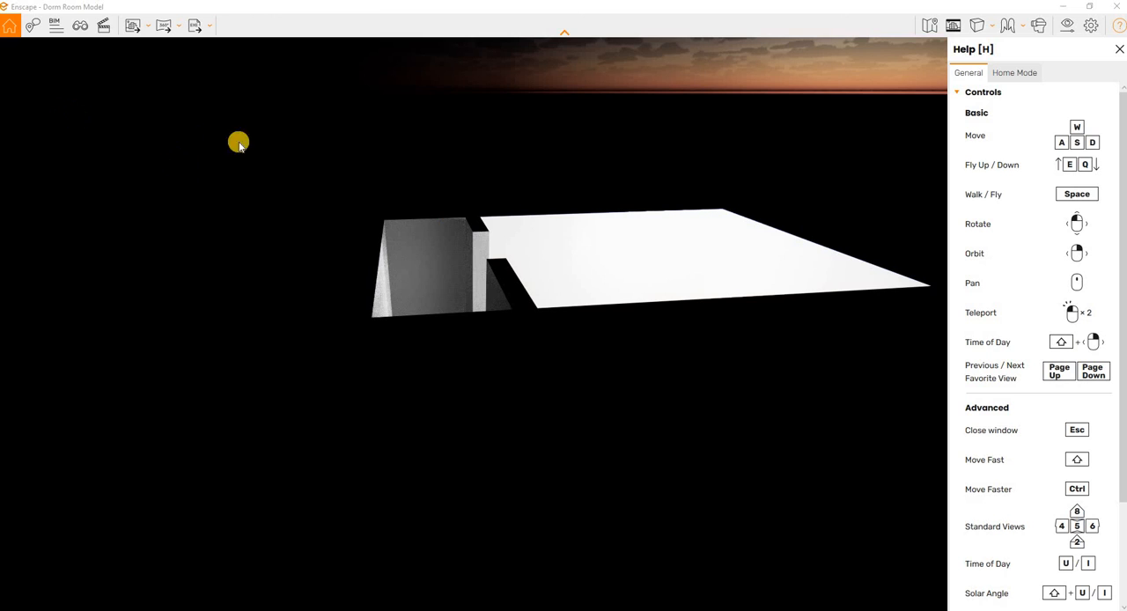
drag(570, 275, 569, 274)
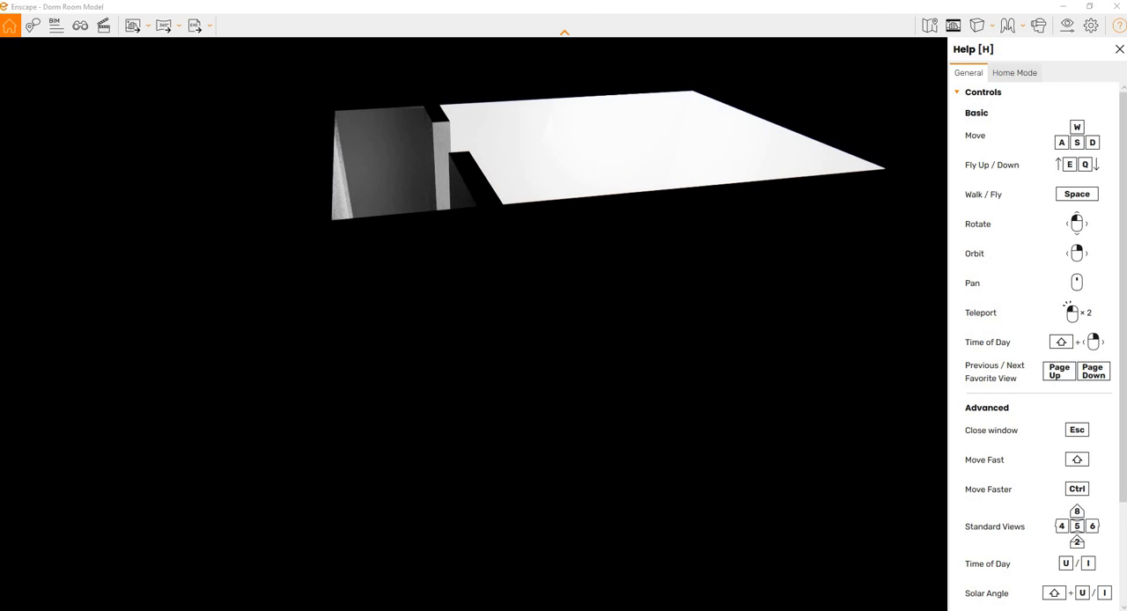
Step: Set the spot light's luminous intensity to 36,088 cd after trying 1 cd, with the Enscape Objects window clear of the rendered room
mouse_move(468, 610)
click(468, 582)
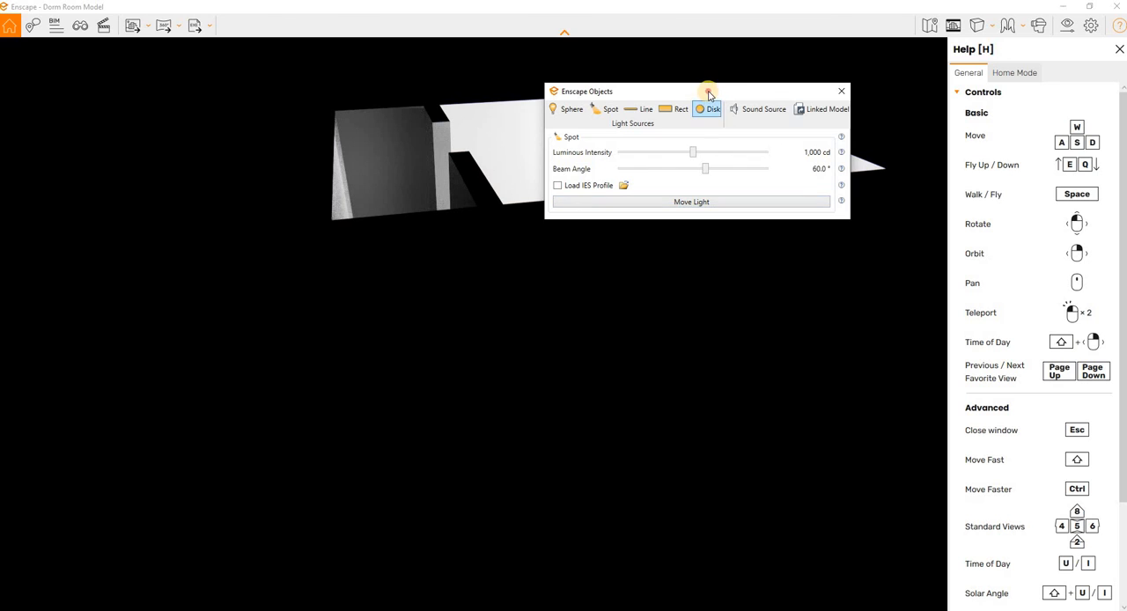
drag(709, 95, 695, 254)
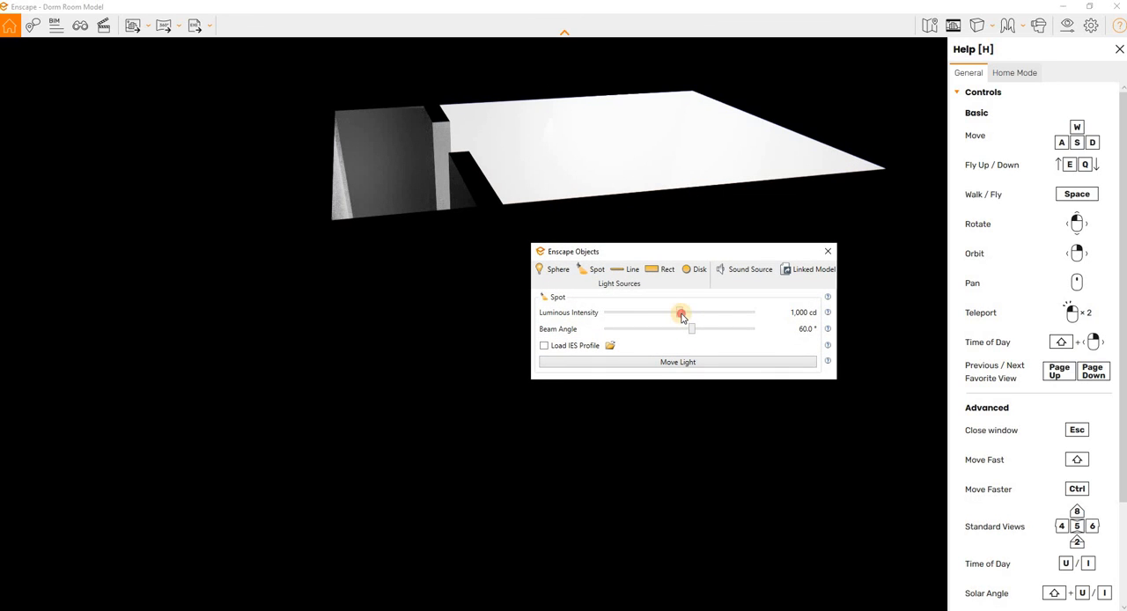
drag(682, 315, 604, 315)
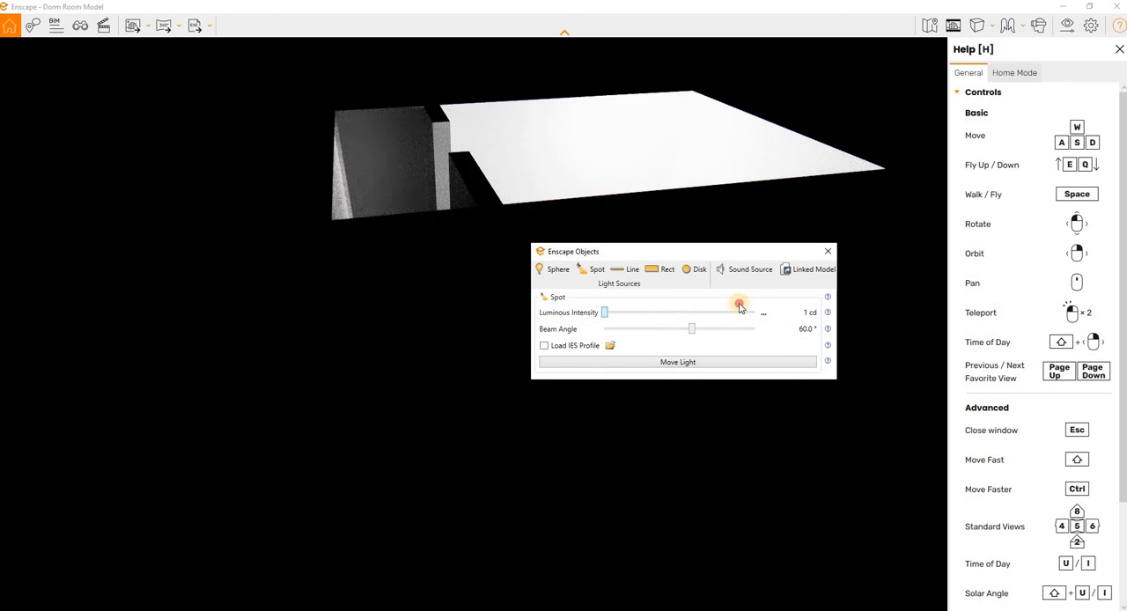
mouse_move(740, 306)
mouse_down()
mouse_move(763, 305)
mouse_move(675, 300)
mouse_move(718, 312)
mouse_up()
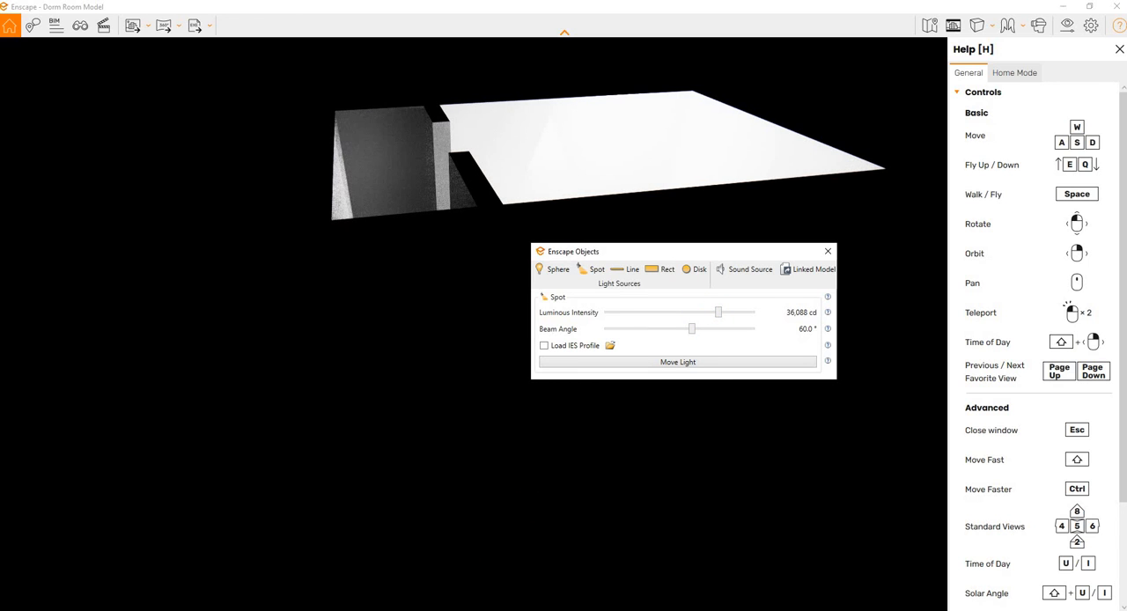
Step: Select the sphere light in SketchUp and set its luminous intensity to 20 cd while viewing the Enscape render
key(alt+Tab)
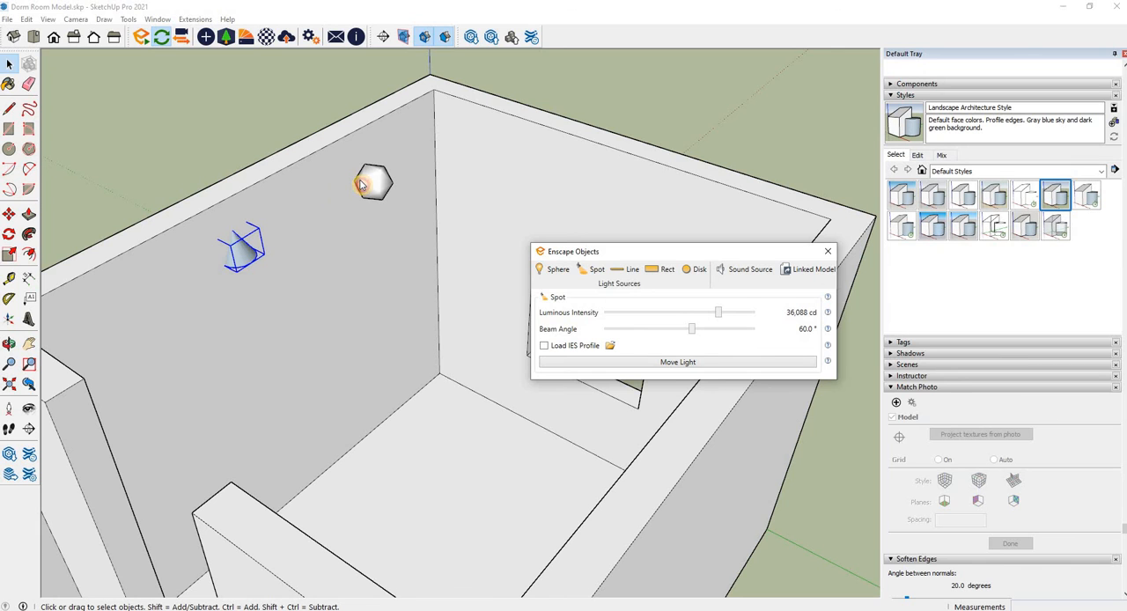
click(364, 185)
key(alt+Tab)
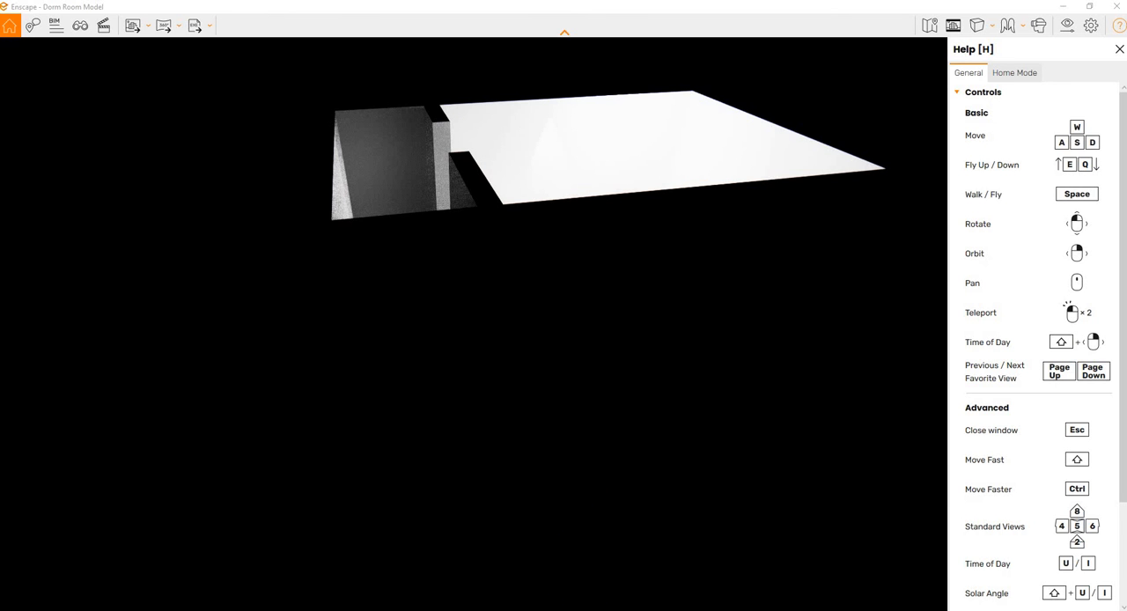
key(alt+Tab)
drag(681, 310, 639, 319)
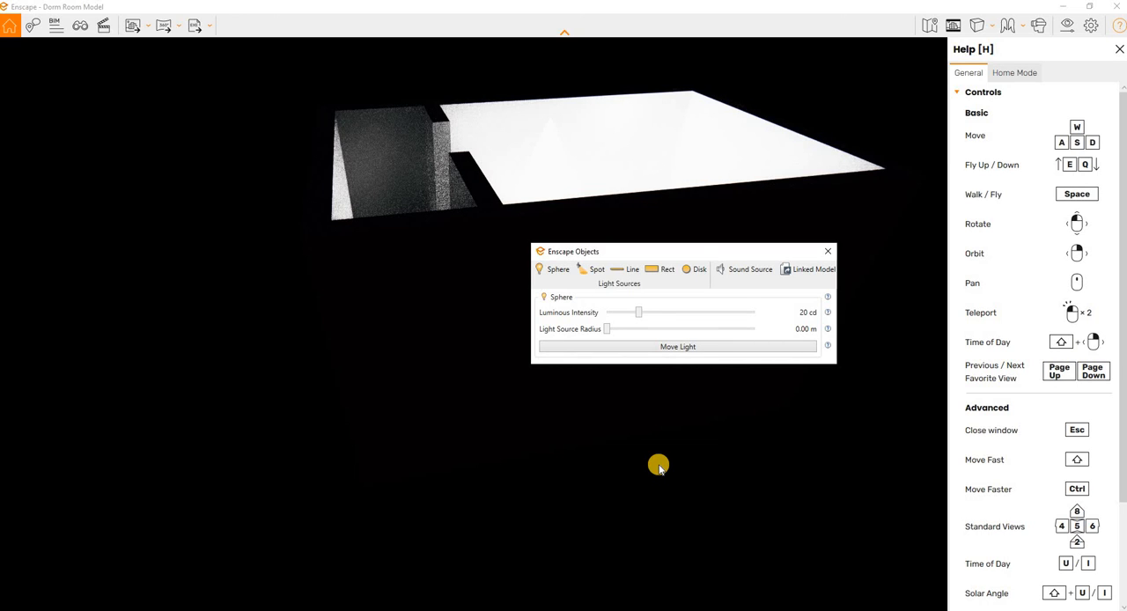
click(642, 352)
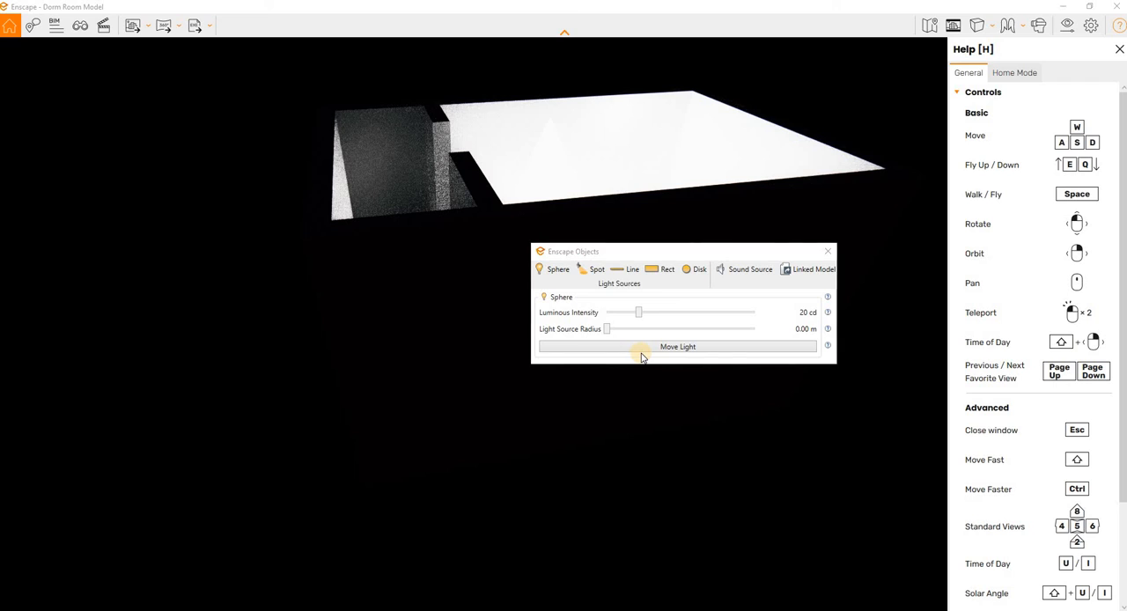